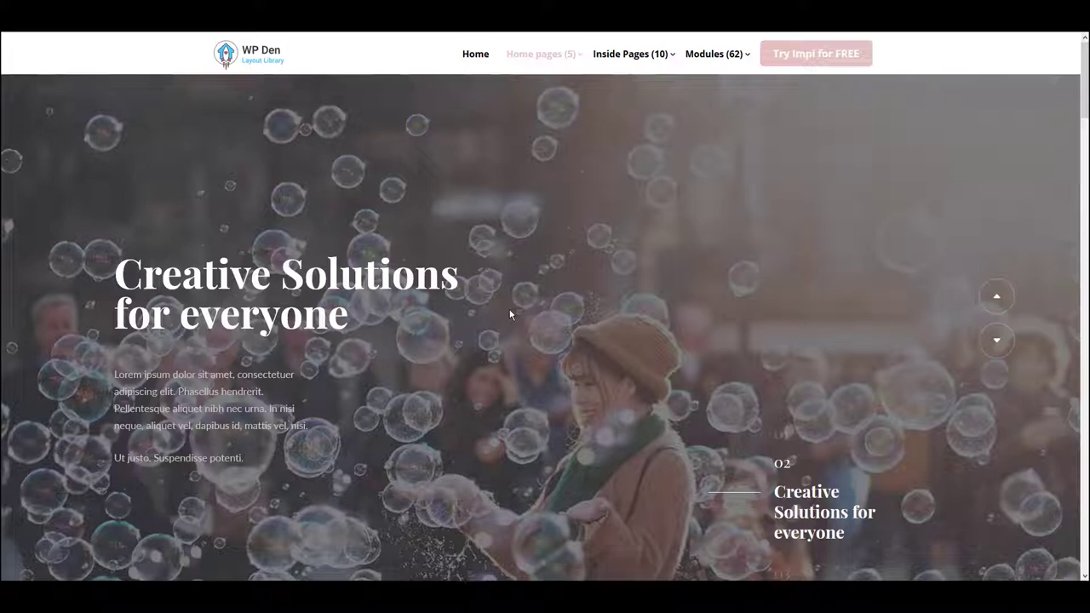
# Step: Browse the Impi demo home page, showing the second project slide and the next team member
pyautogui.scroll(-1, 714, 341)
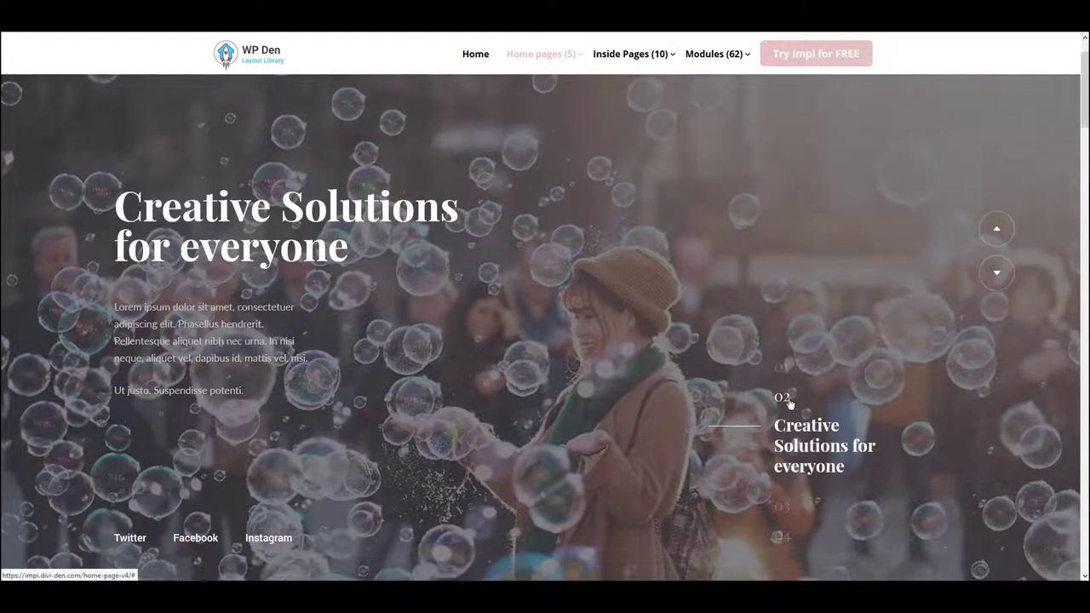
pyautogui.scroll(-10, 790, 410)
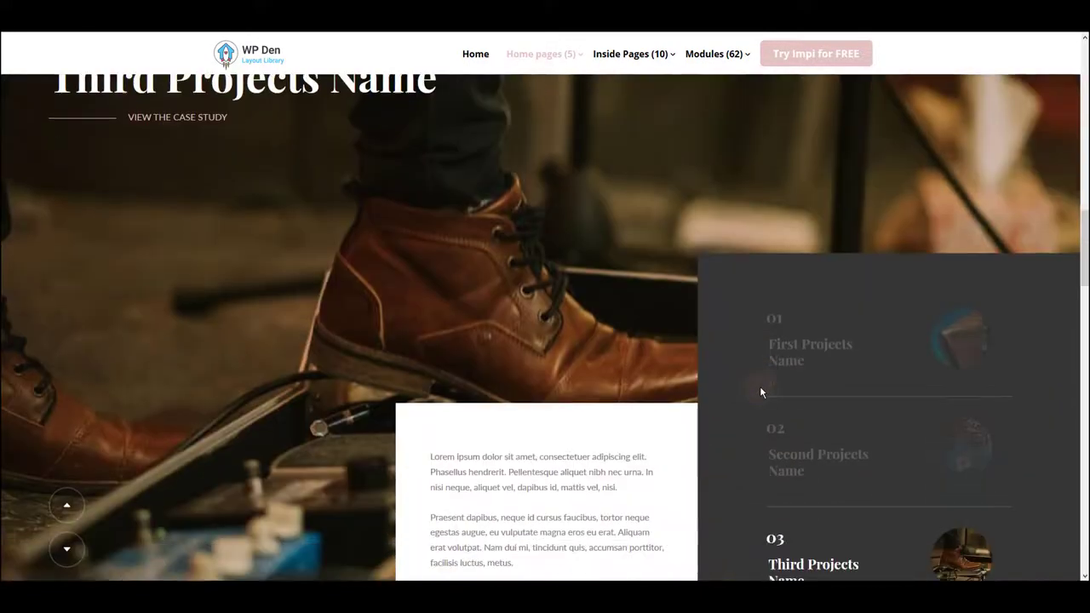
pyautogui.click(789, 456)
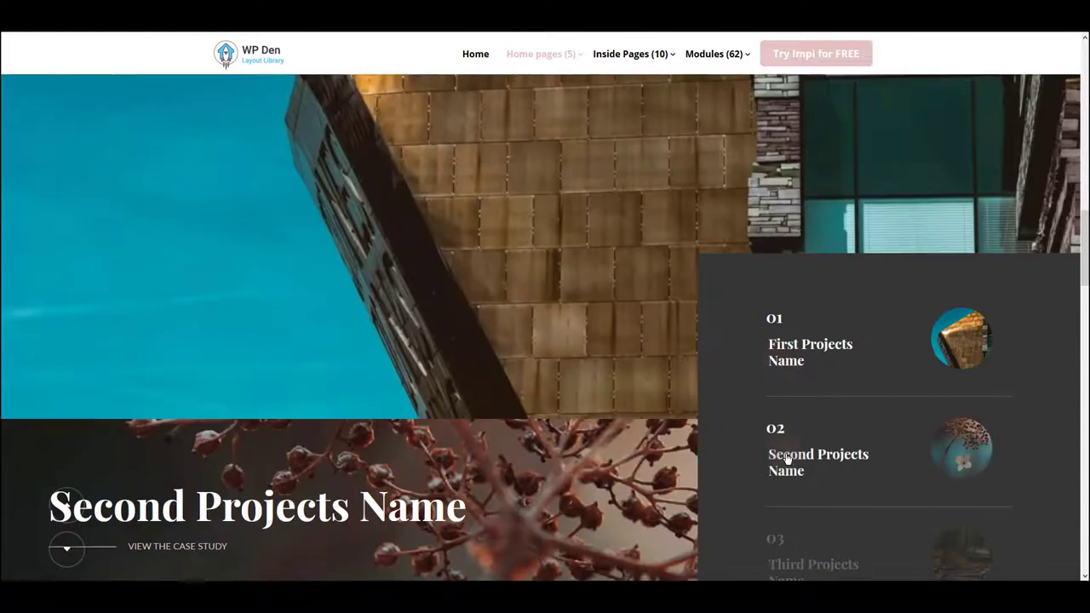
pyautogui.scroll(-5, 787, 458)
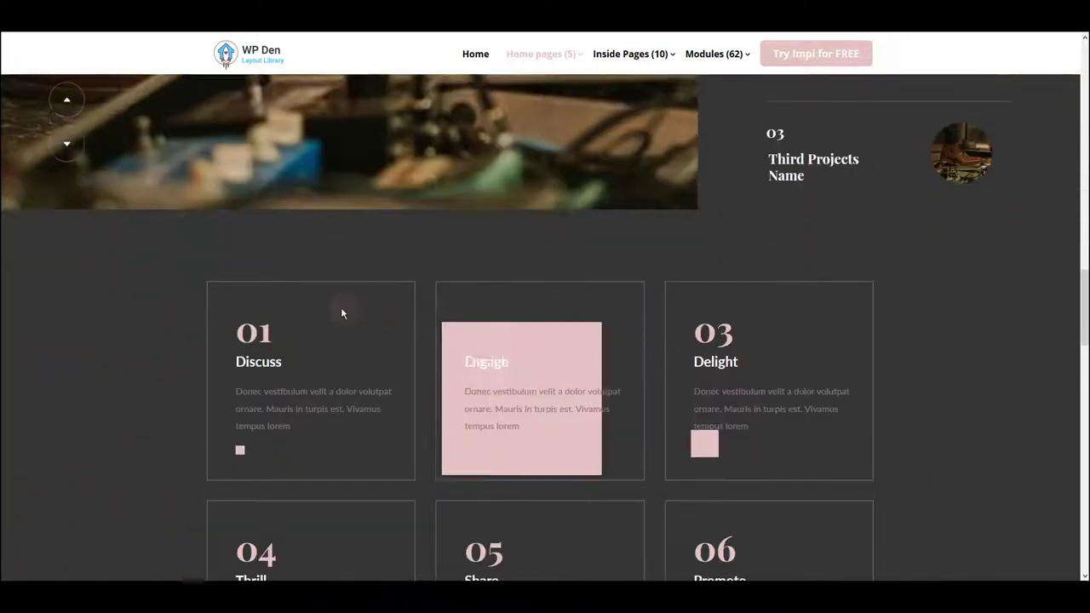
pyautogui.scroll(-2, 159, 334)
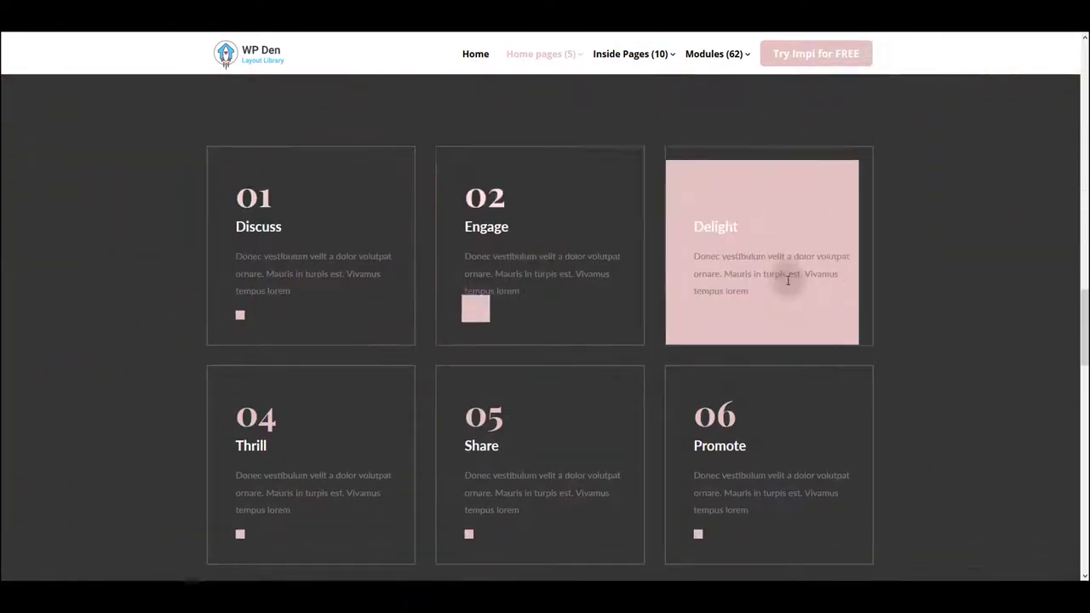
pyautogui.scroll(-3, 767, 287)
pyautogui.scroll(-4, 681, 287)
pyautogui.click(986, 540)
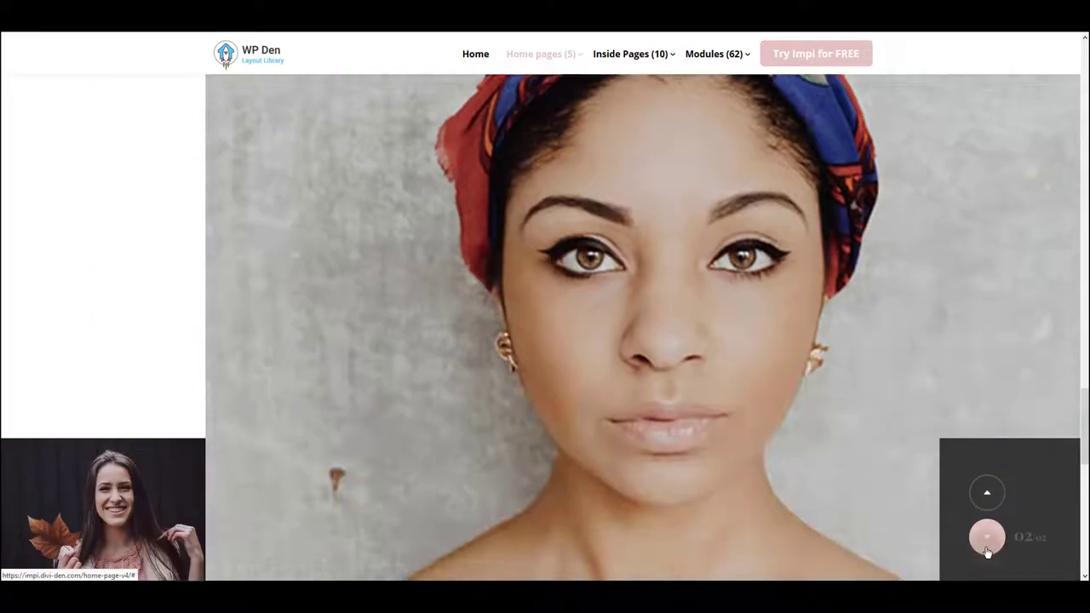
pyautogui.scroll(-9, 987, 552)
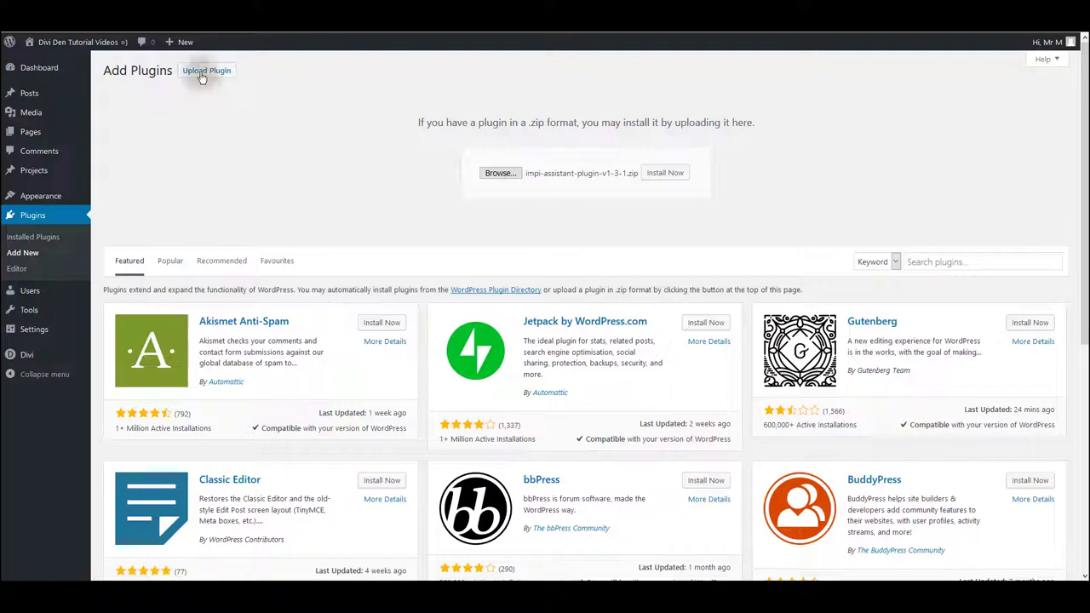
# Step: Install the plugin from impi-assistant-plugin-v1-3-1.zip and activate Impi Assistant 1.3.1
pyautogui.click(500, 176)
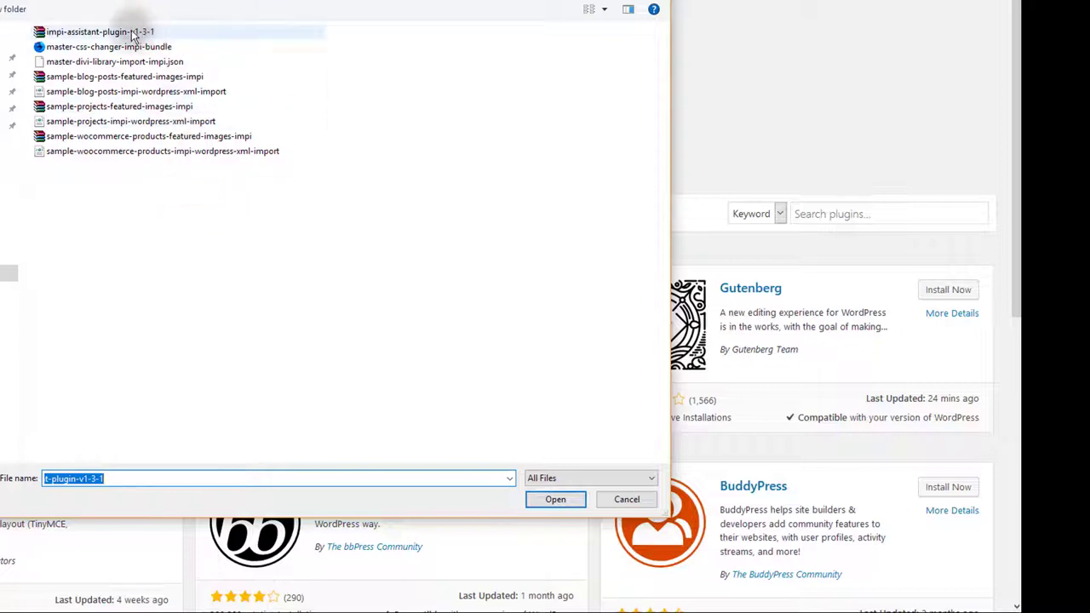
pyautogui.click(98, 34)
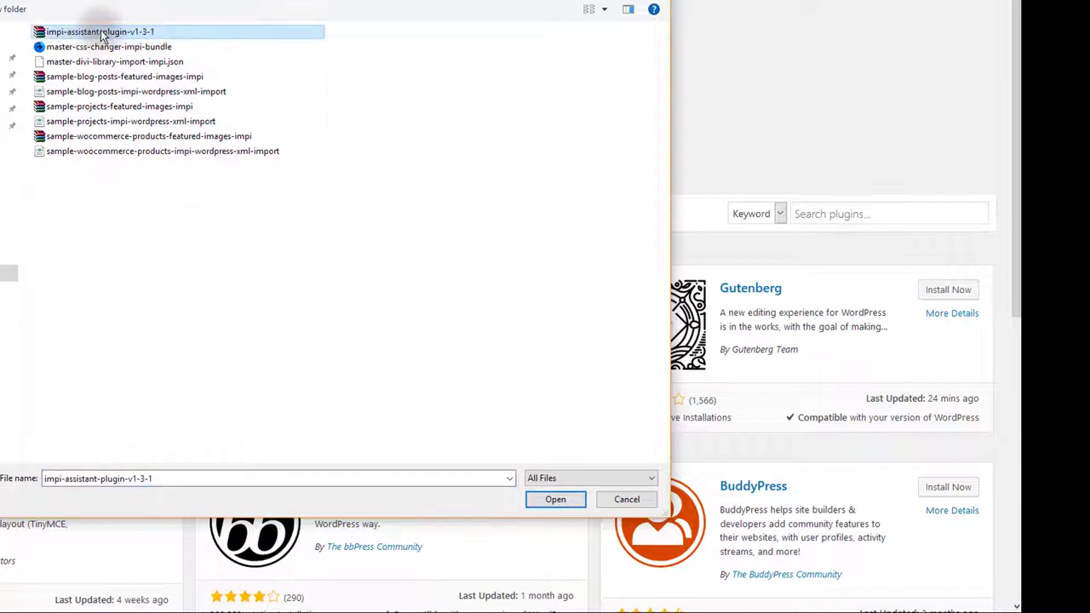
pyautogui.click(550, 499)
pyautogui.click(487, 111)
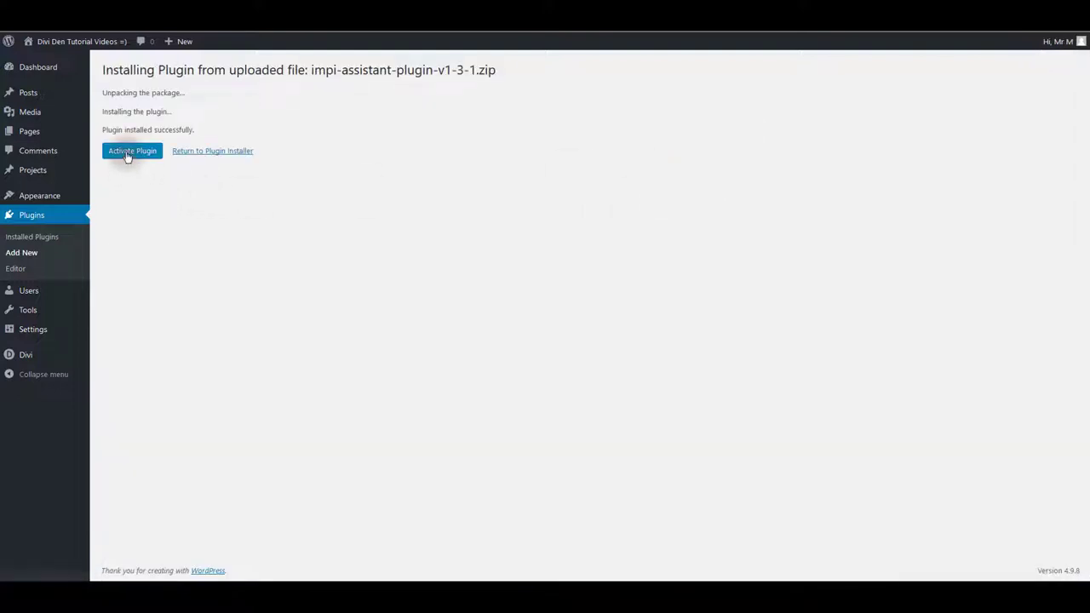
pyautogui.click(127, 152)
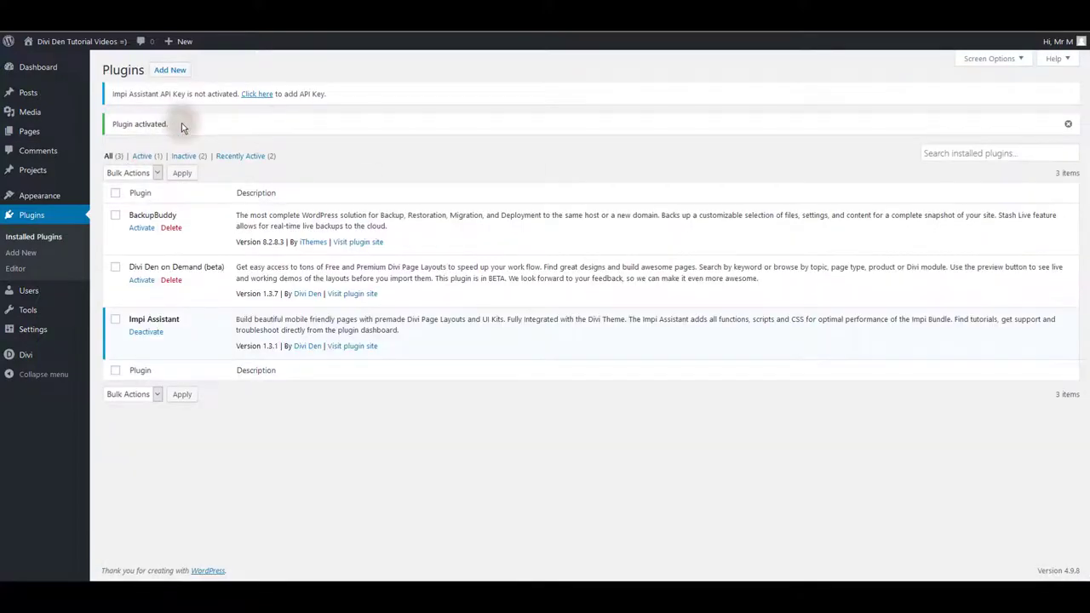
# Step: Enter the account's API key and API email in Impi Assistant and save to activate the license
pyautogui.click(256, 96)
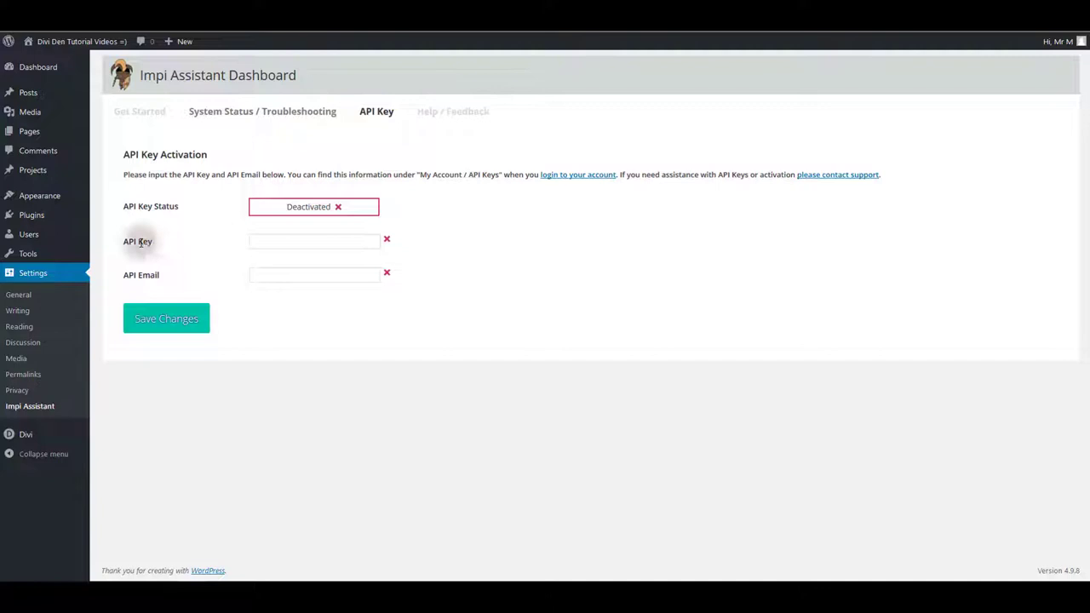
pyautogui.click(275, 242)
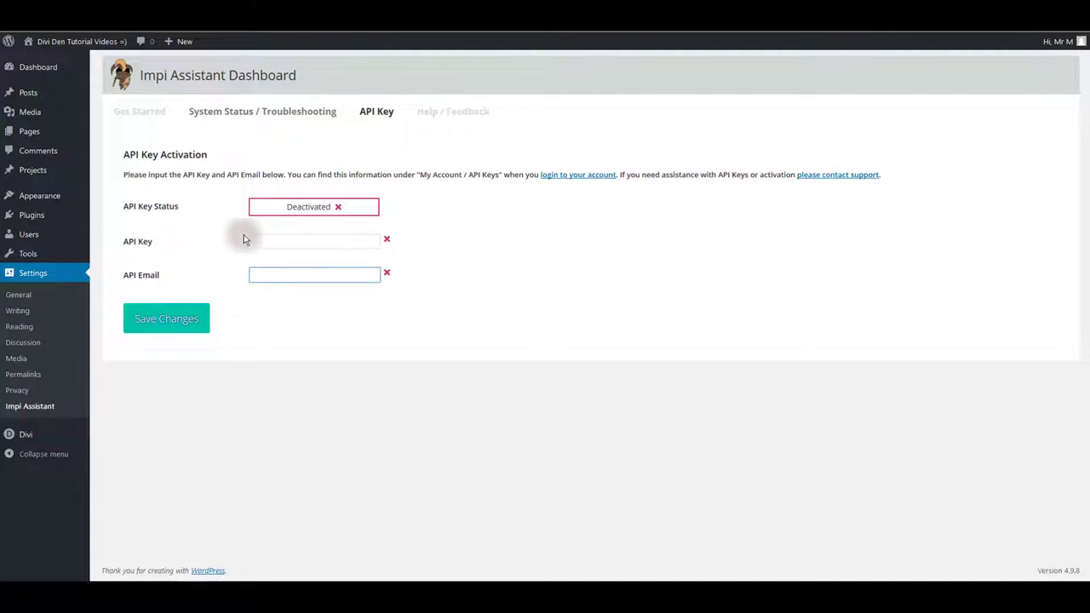
pyautogui.click(292, 240)
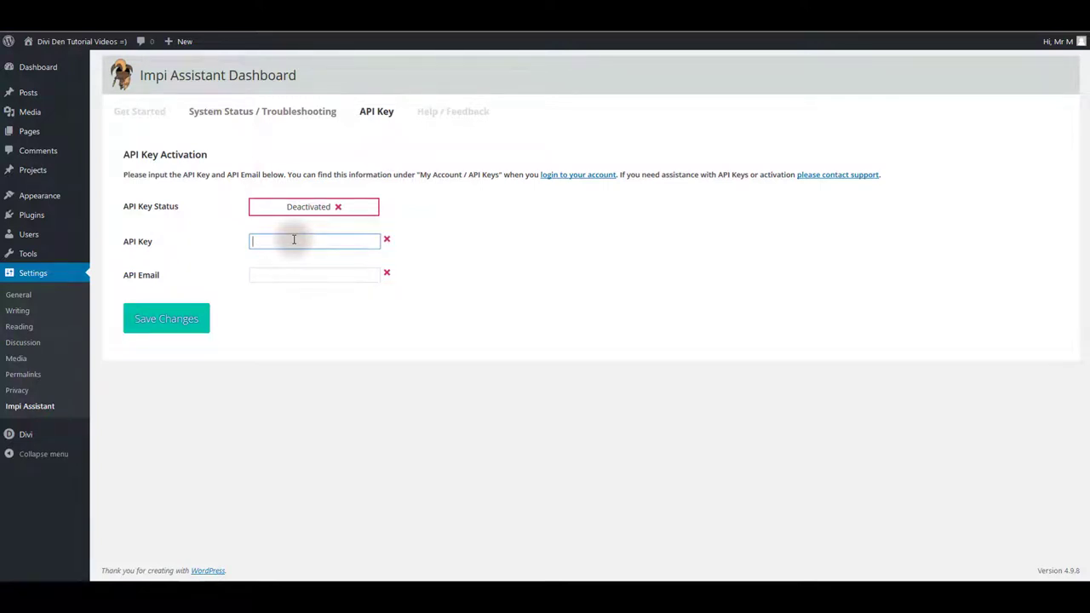
pyautogui.click(173, 328)
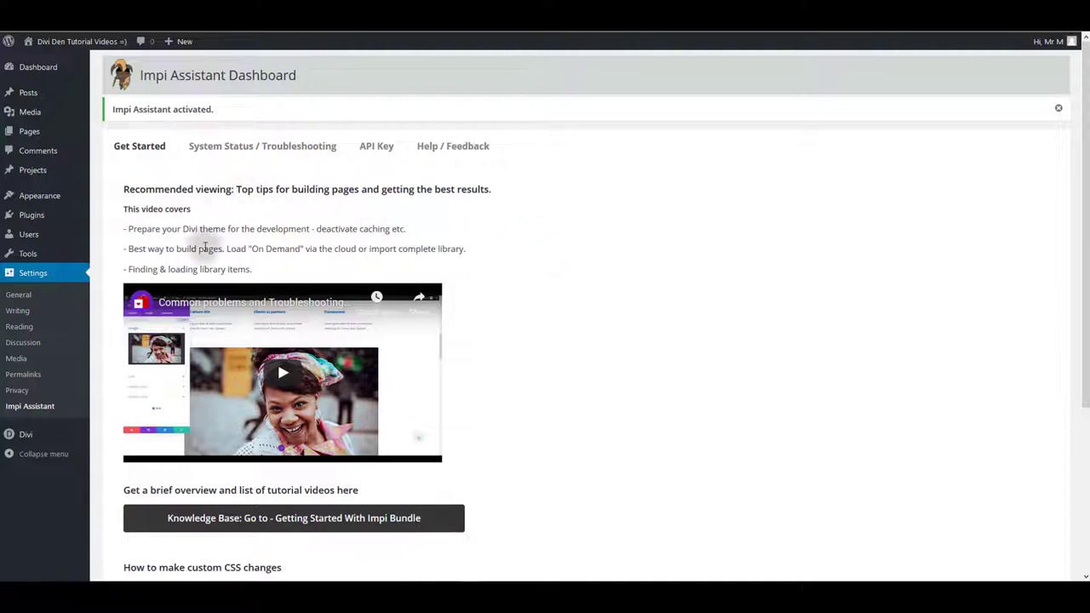
# Step: Check the System Status / Troubleshooting report, where every server setting is OK, then view Help / Feedback
pyautogui.scroll(-3, 213, 256)
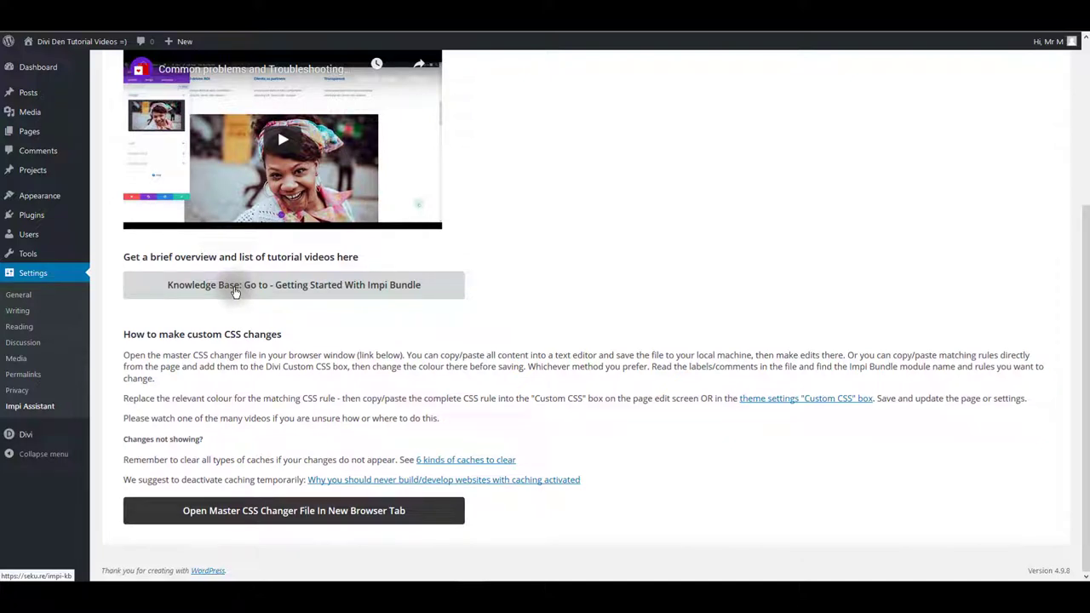
pyautogui.scroll(5, 235, 291)
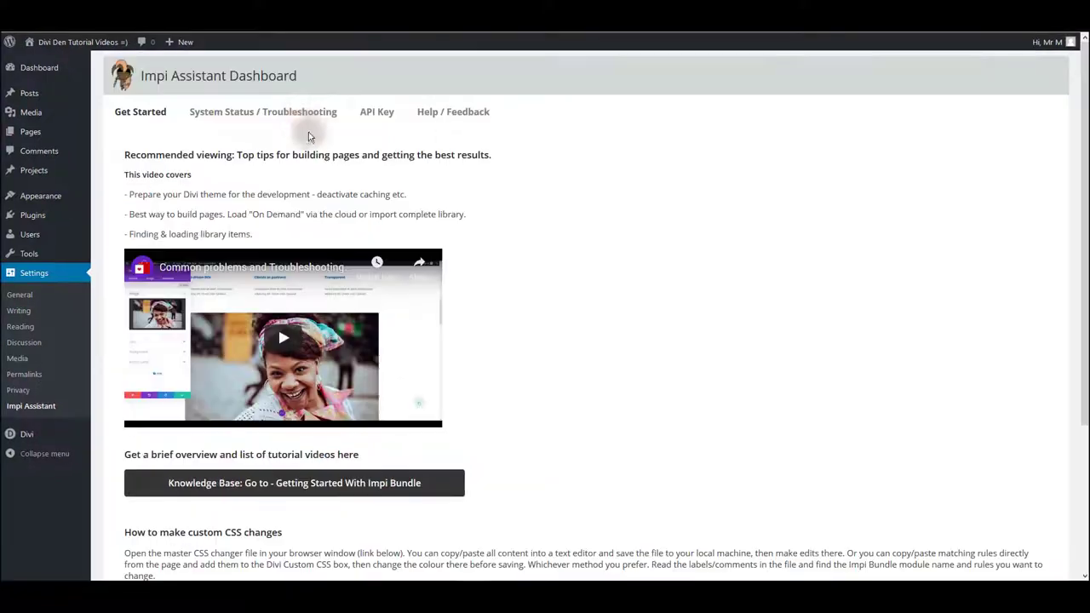
pyautogui.click(302, 115)
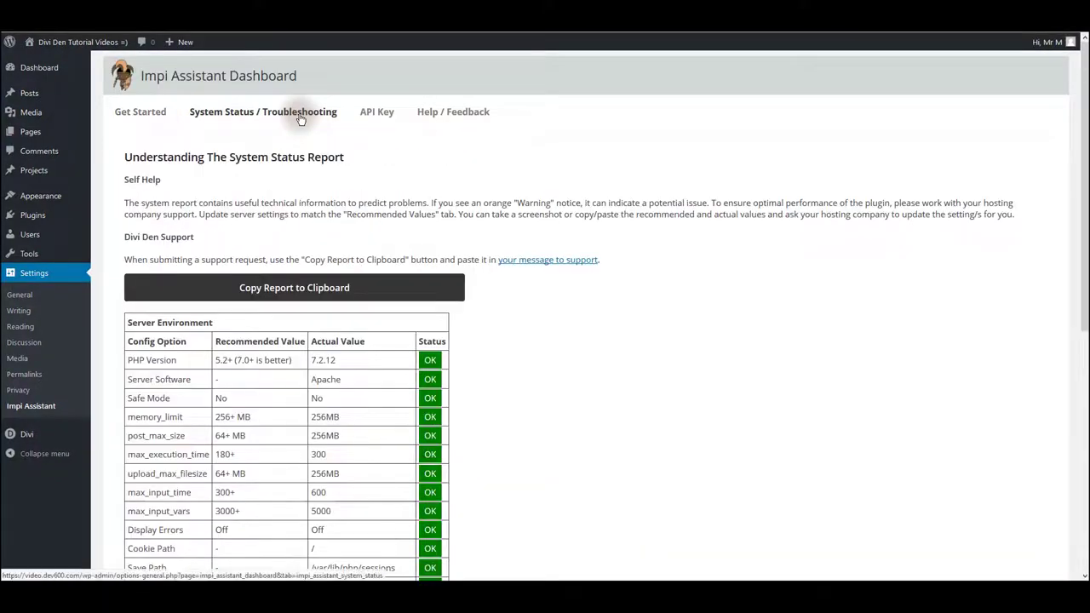
pyautogui.scroll(-1, 551, 307)
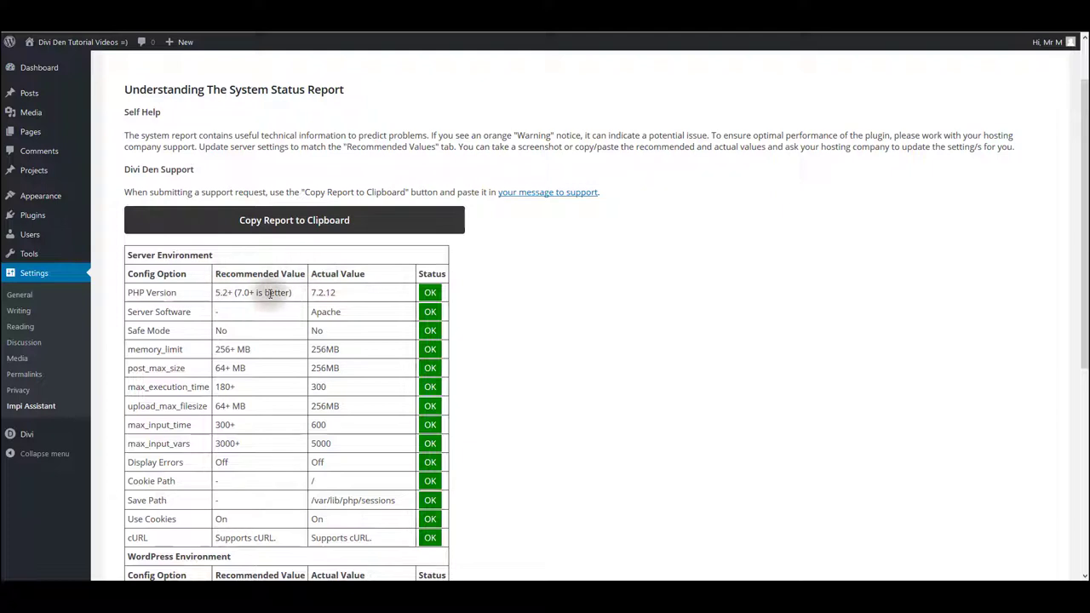
pyautogui.scroll(2, 349, 219)
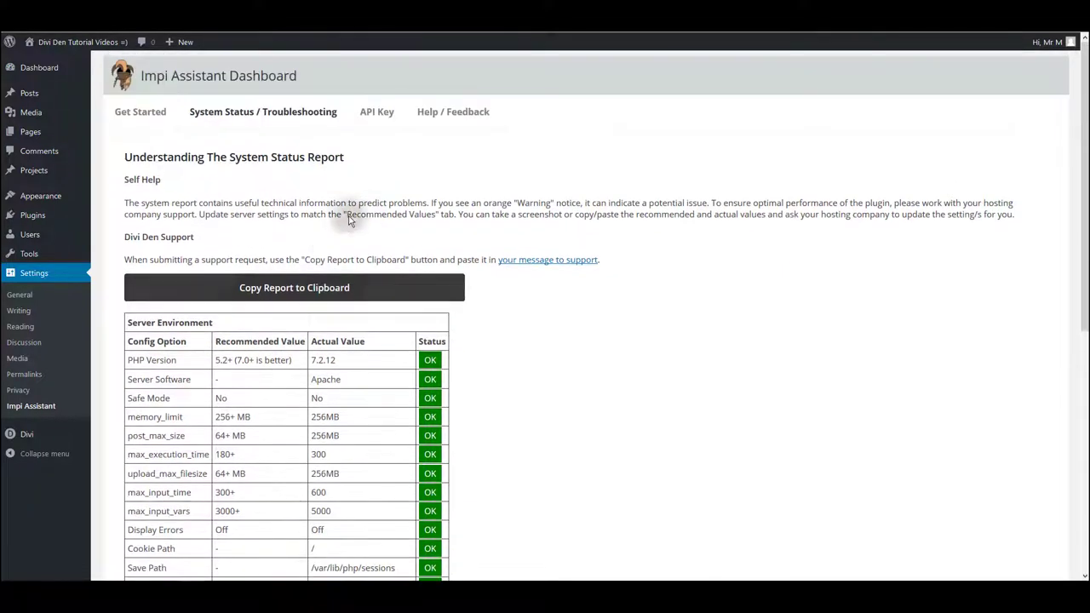
pyautogui.click(470, 119)
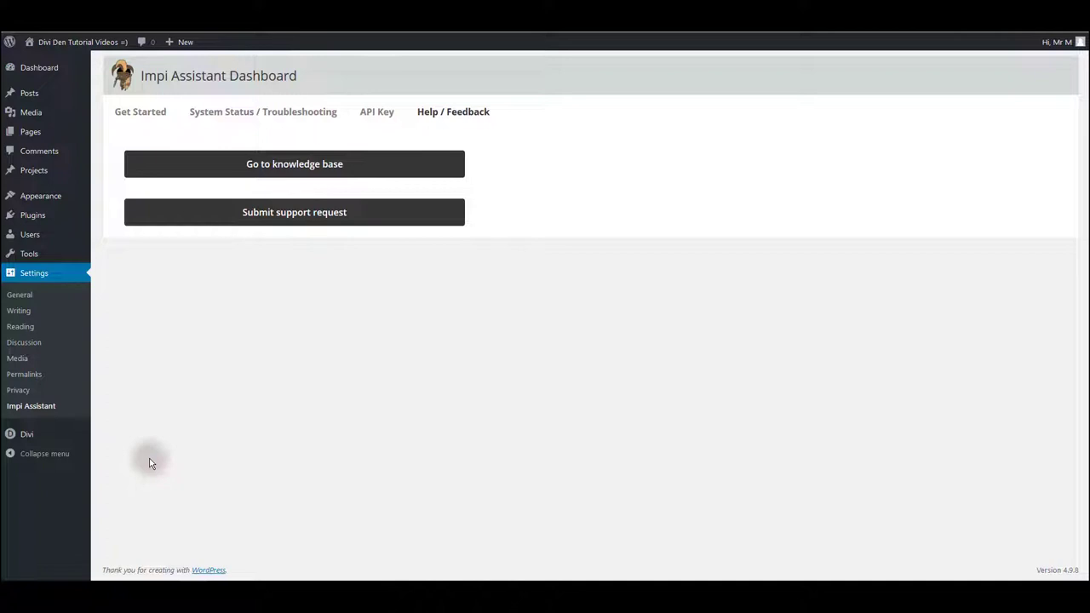
# Step: Import master-divi-library-import-impi.json via Divi Library's Import & Export, adding 79 Impi Collection layouts
pyautogui.moveTo(94, 440)
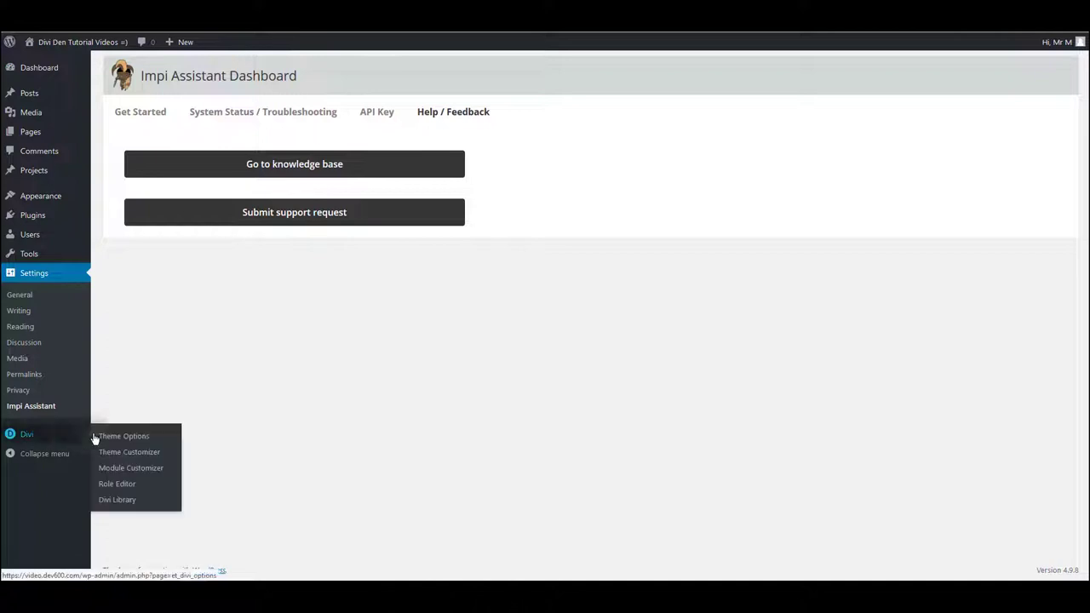
pyautogui.click(116, 502)
pyautogui.click(224, 70)
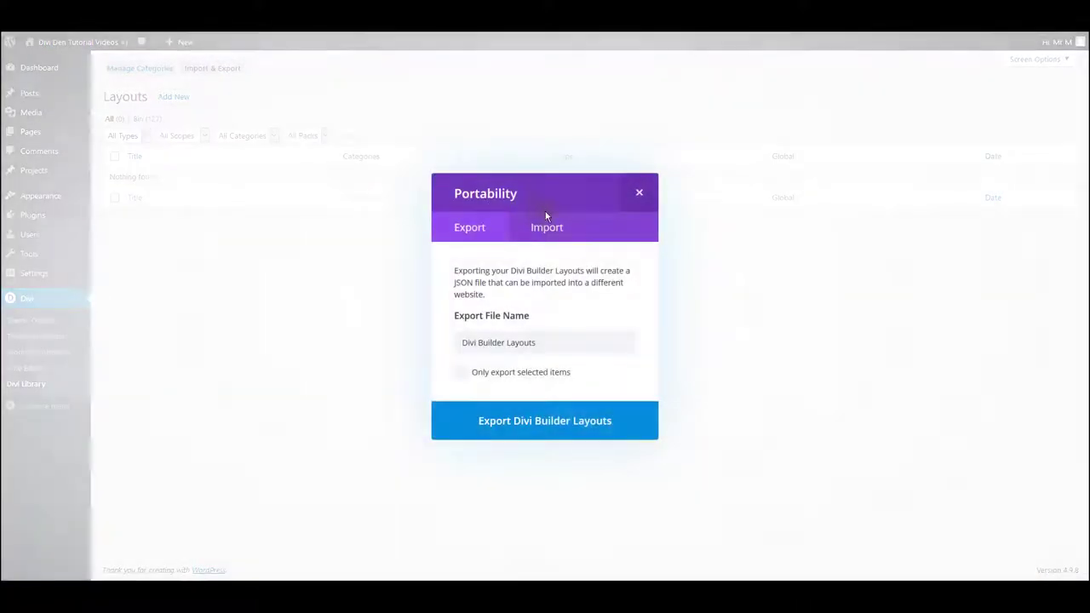
pyautogui.click(554, 229)
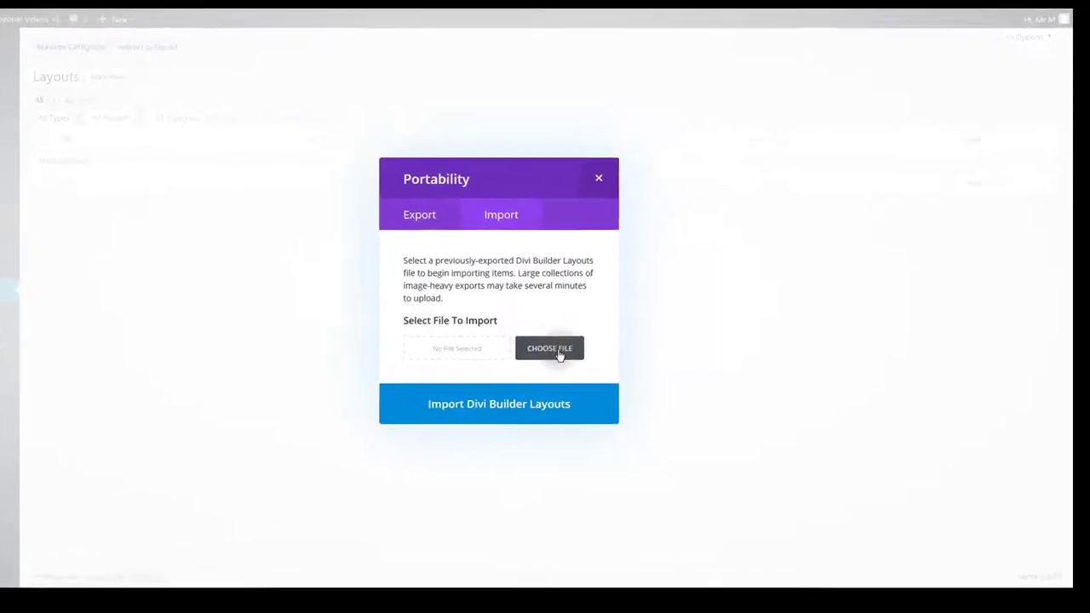
pyautogui.click(558, 352)
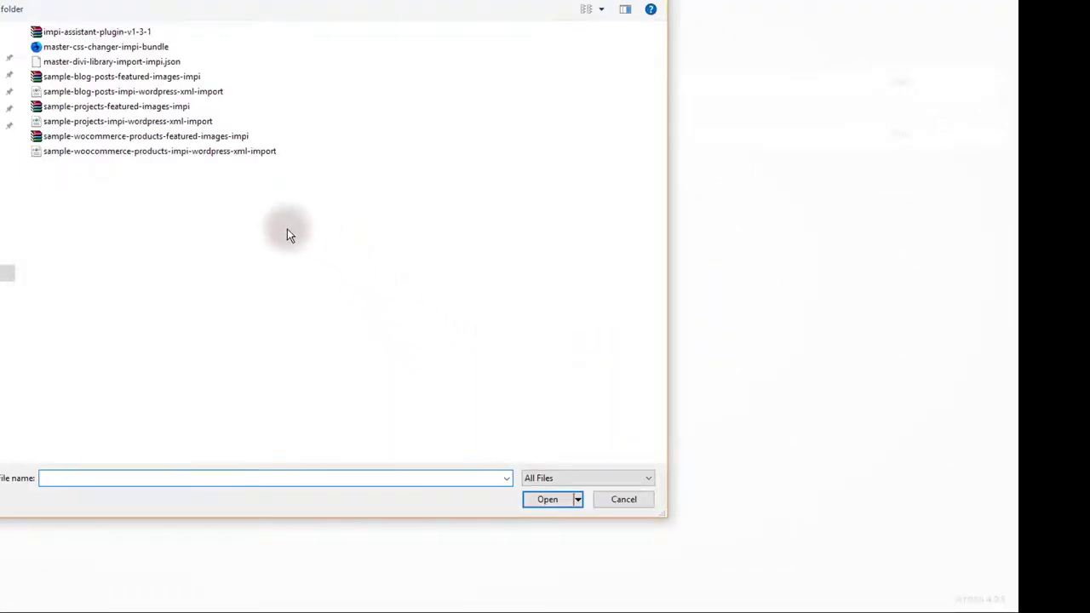
pyautogui.click(156, 68)
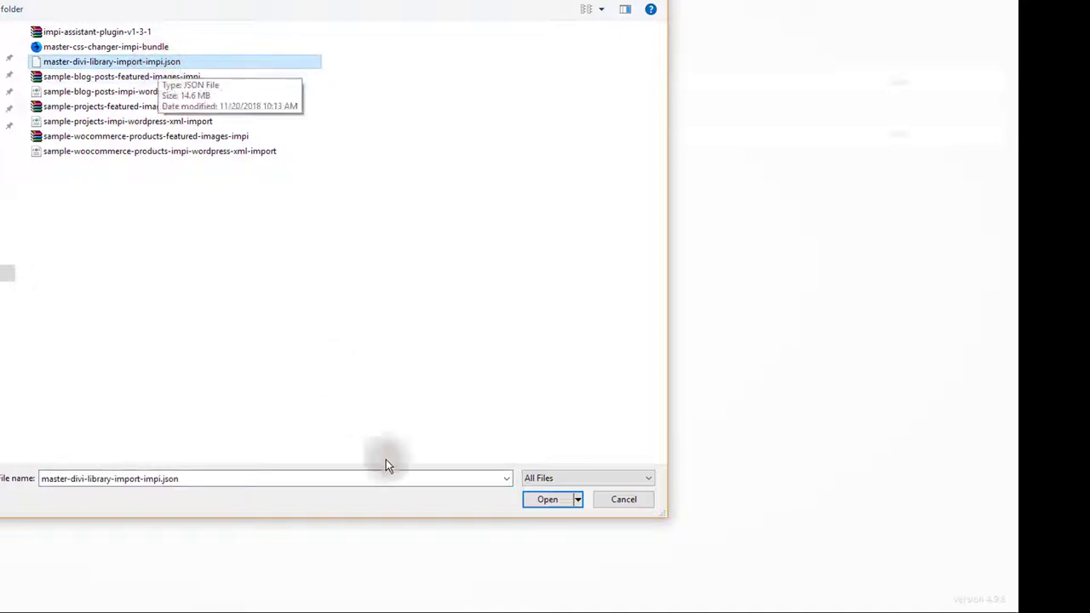
pyautogui.click(547, 500)
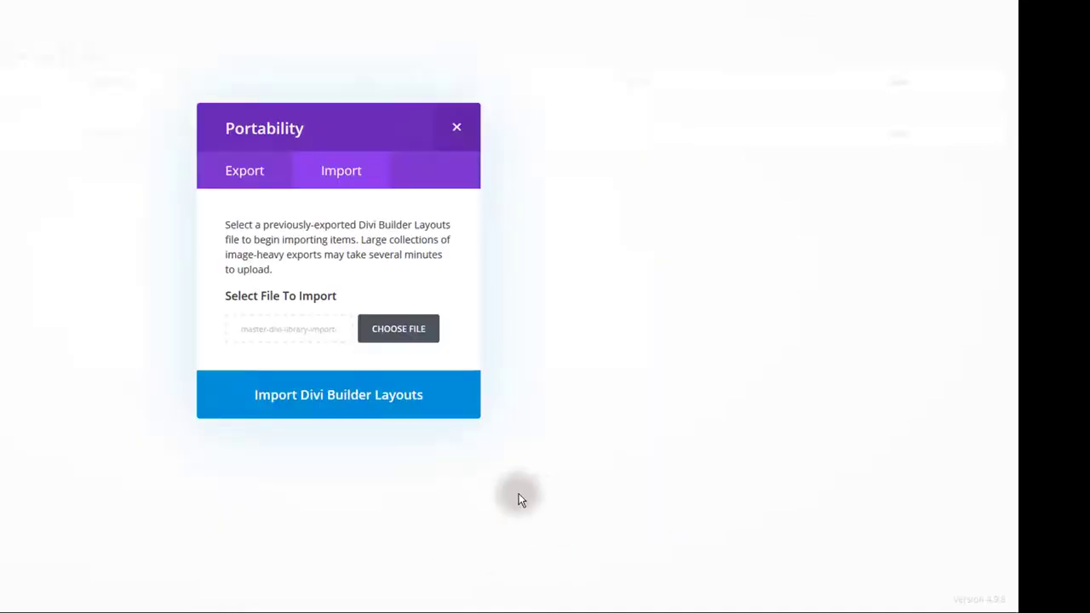
pyautogui.click(369, 399)
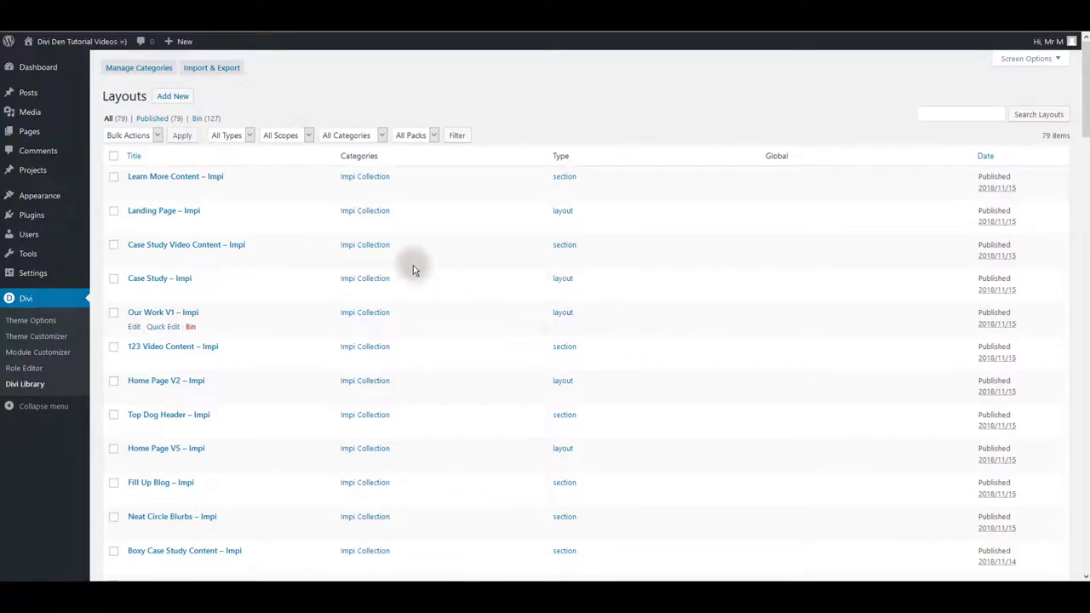
# Step: Create a new page titled 'Impi test page' and enable the Divi Builder on it
pyautogui.moveTo(39, 138)
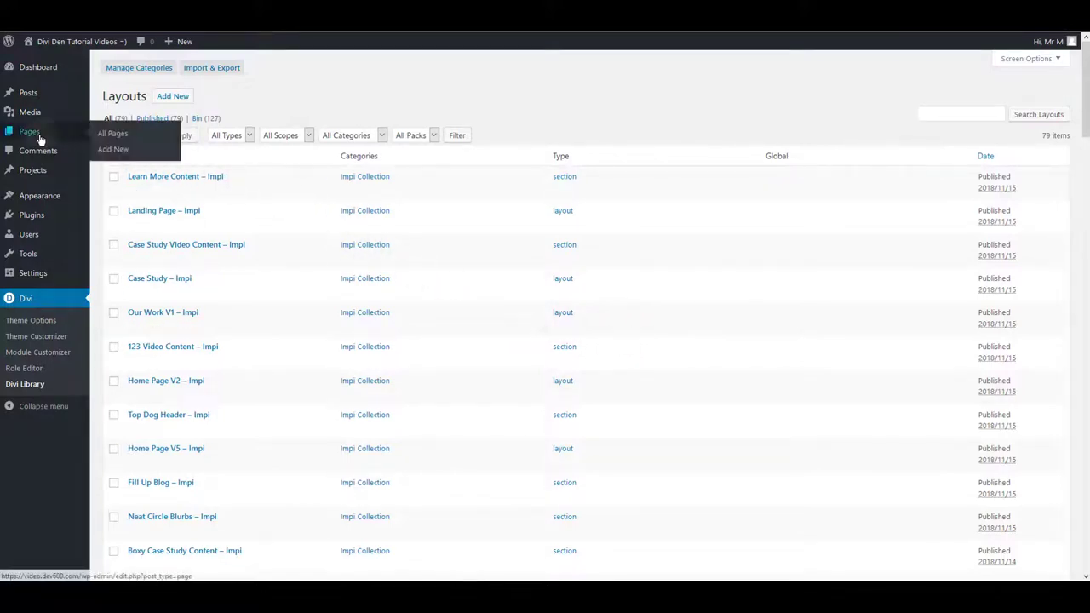
pyautogui.click(117, 151)
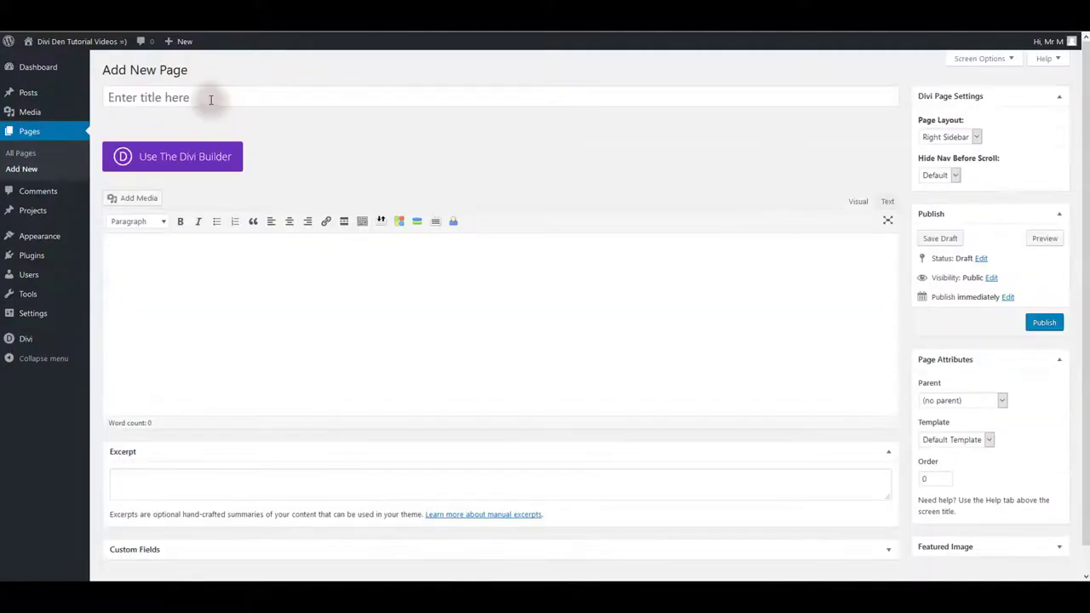
pyautogui.click(211, 100)
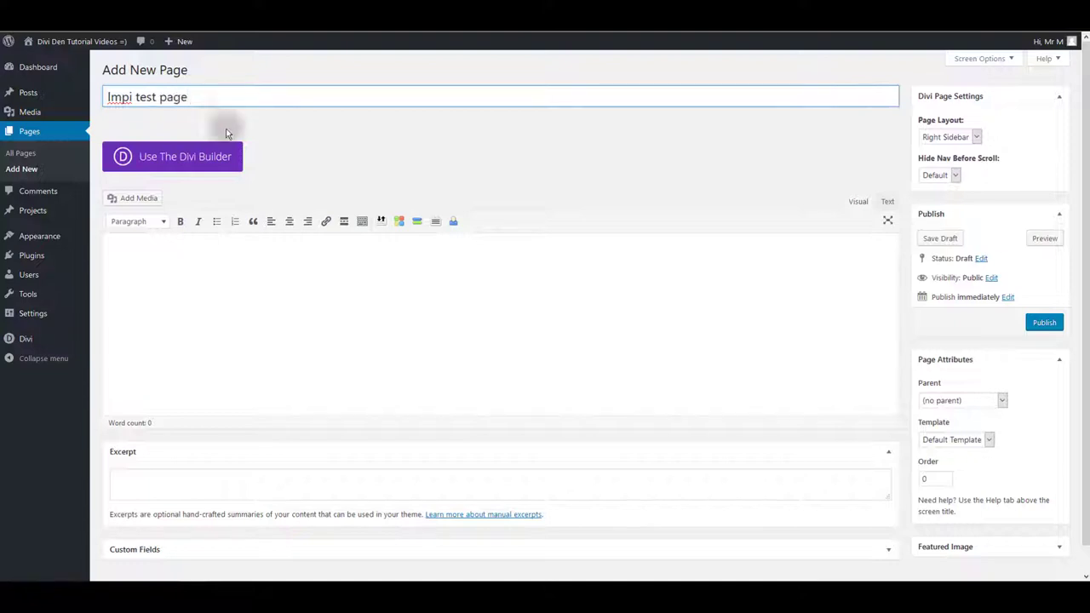
pyautogui.click(202, 156)
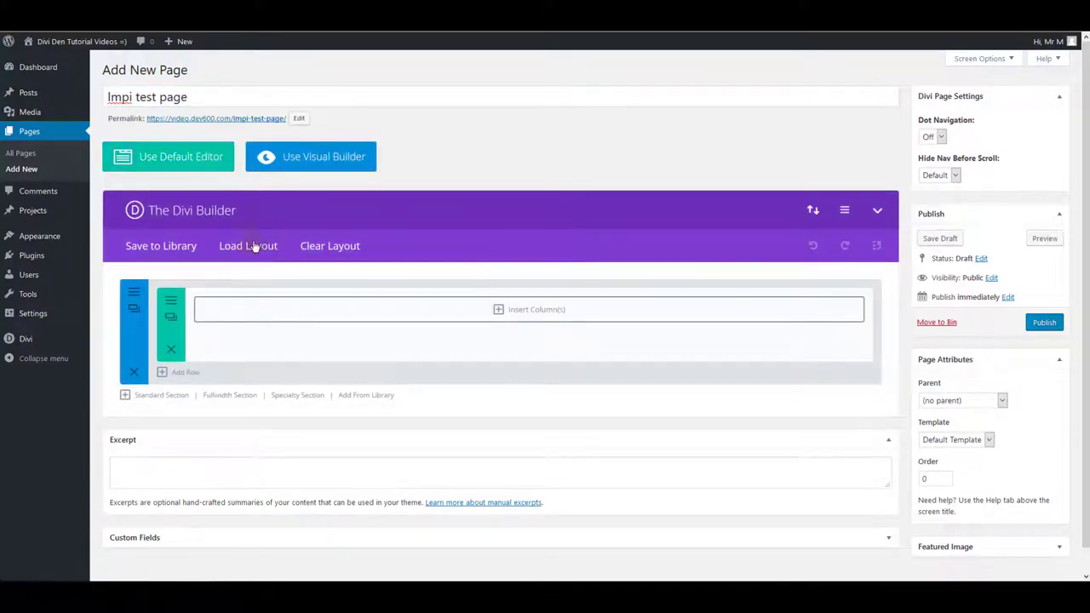
# Step: Load the About Page - Impi layout from Your Saved Layouts into the page
pyautogui.click(251, 247)
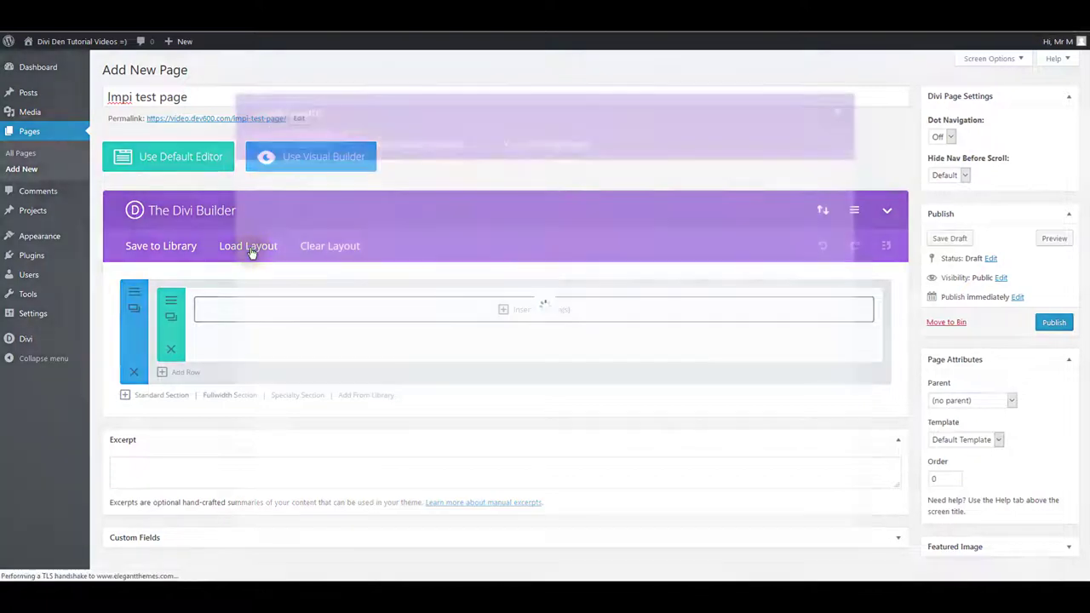
pyautogui.click(404, 139)
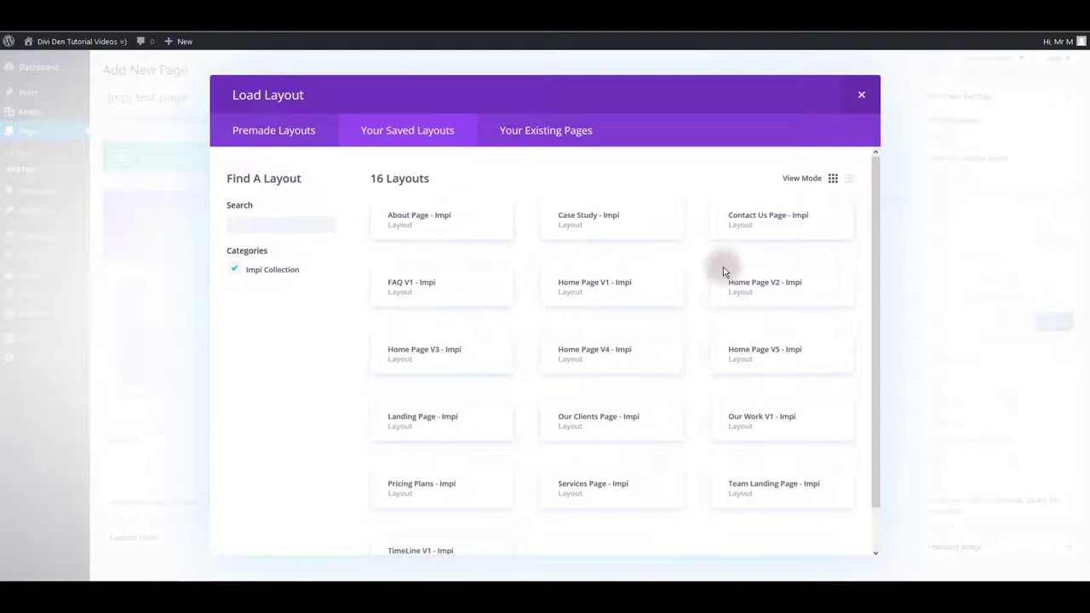
pyautogui.scroll(-1, 723, 267)
pyautogui.scroll(1, 713, 289)
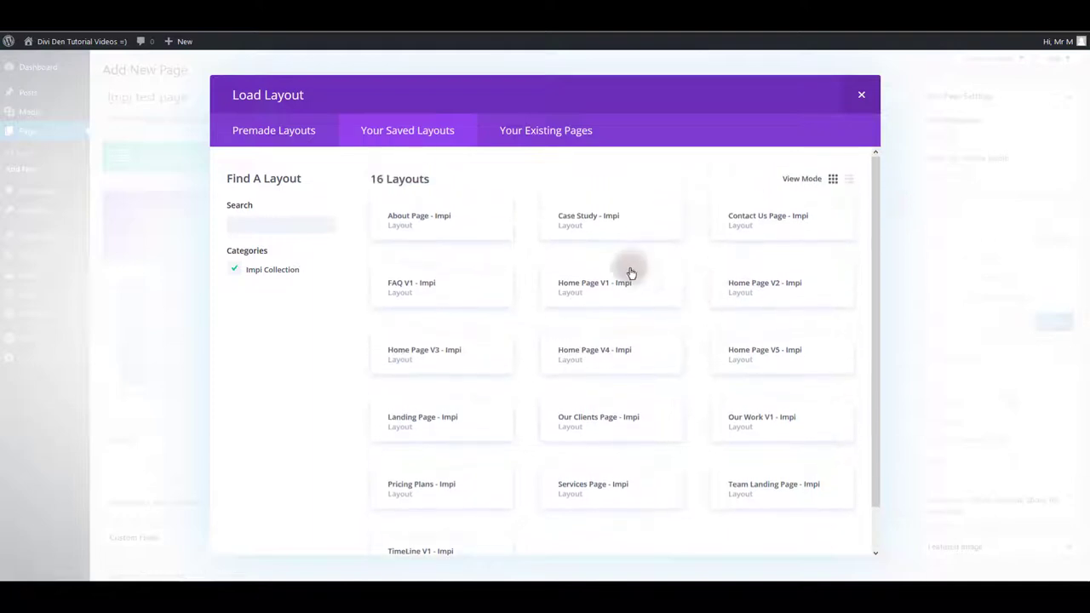
pyautogui.click(491, 227)
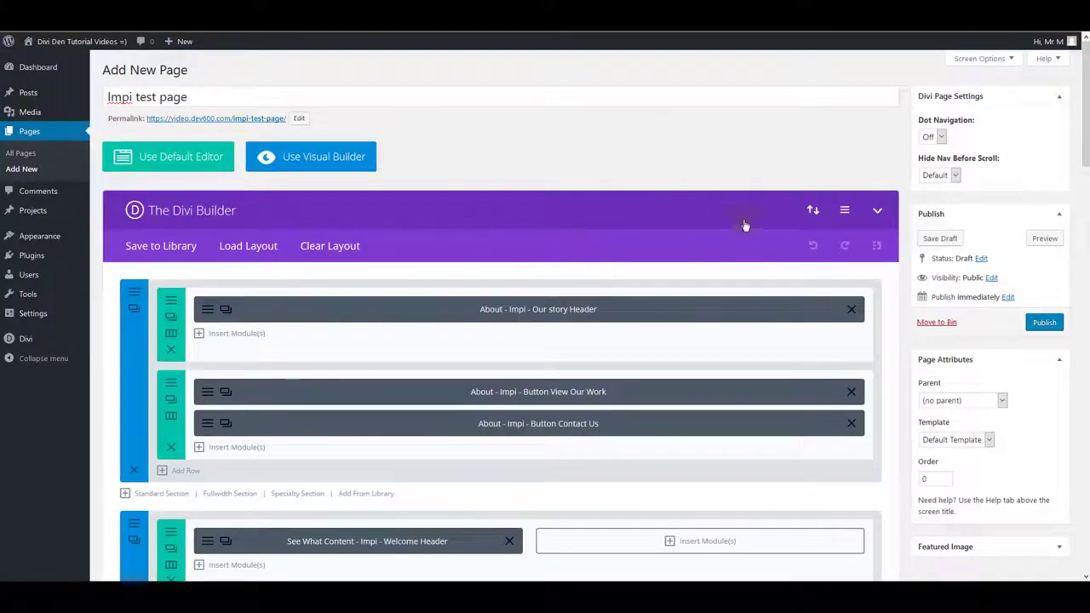
# Step: Publish the Impi test page from the Publish box on the right
pyautogui.scroll(-3, 394, 246)
pyautogui.scroll(3, 443, 239)
pyautogui.click(1046, 322)
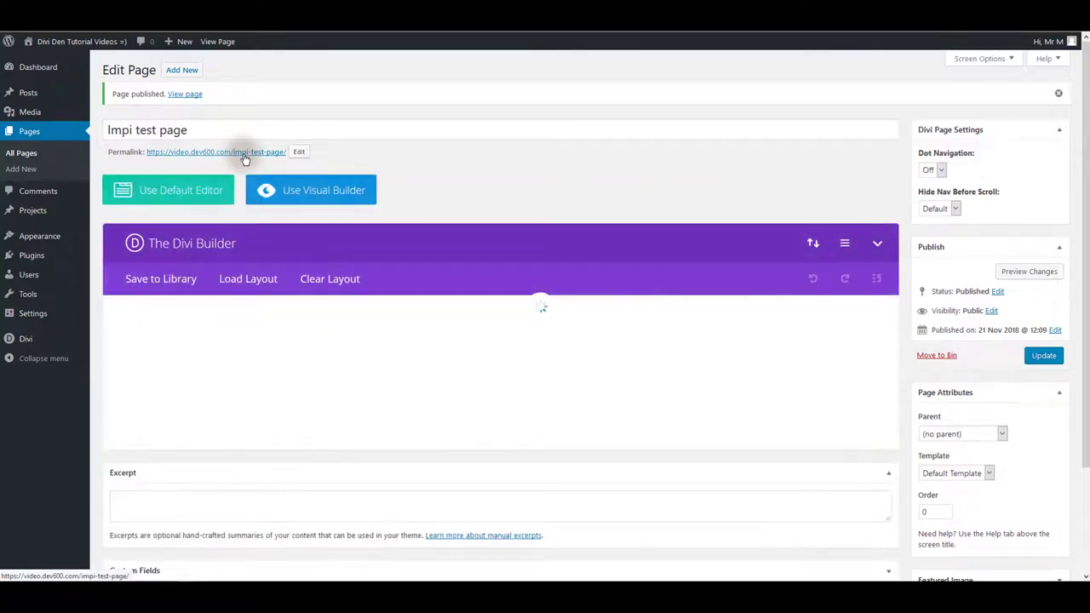
# Step: Open the live Impi test page and advance the testimonial slider through several portraits
pyautogui.click(245, 155)
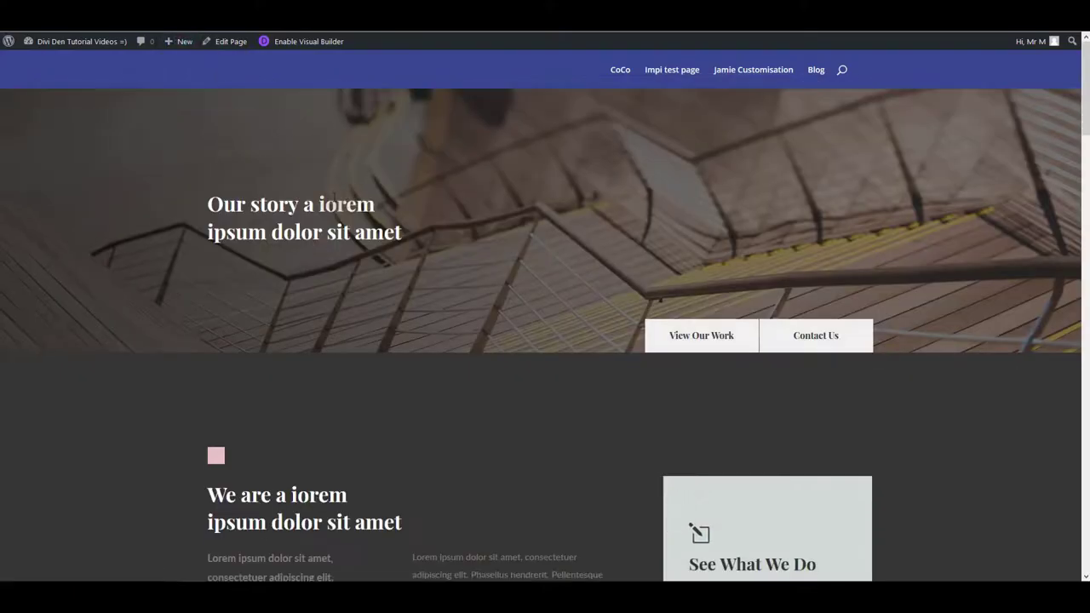
pyautogui.scroll(-10, 375, 231)
pyautogui.scroll(3, 400, 234)
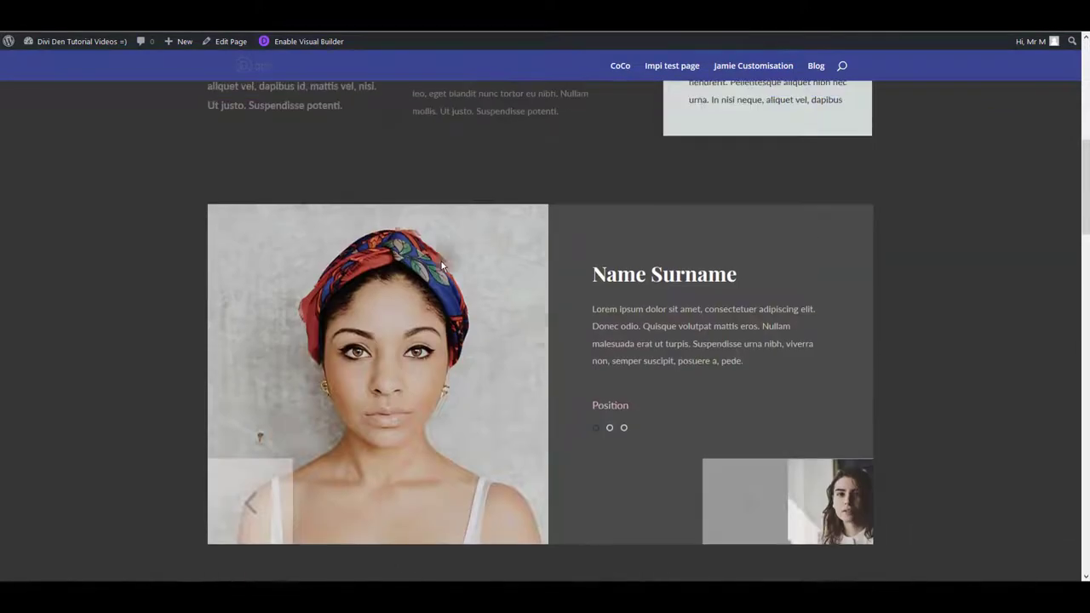
pyautogui.click(611, 429)
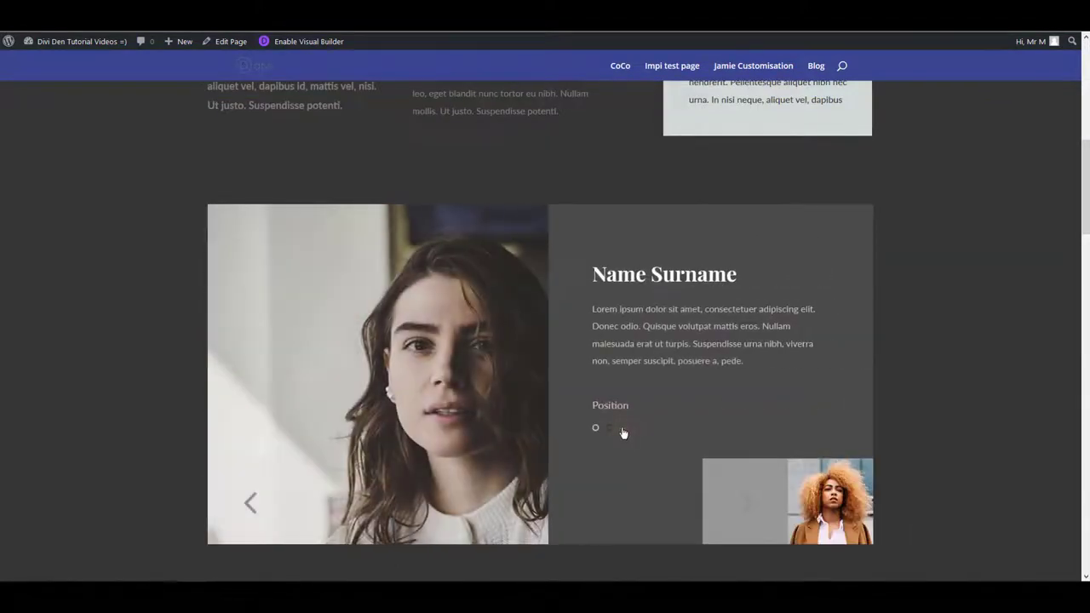
pyautogui.click(622, 428)
pyautogui.click(747, 513)
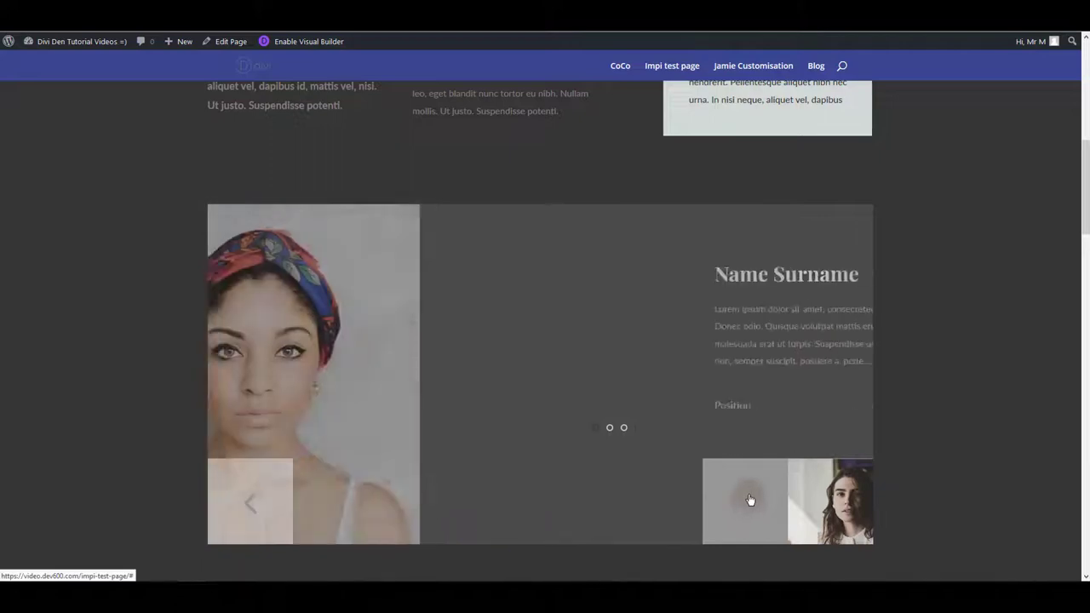
# Step: Scroll further down and shift the Lorem card carousel forward
pyautogui.scroll(-5, 747, 490)
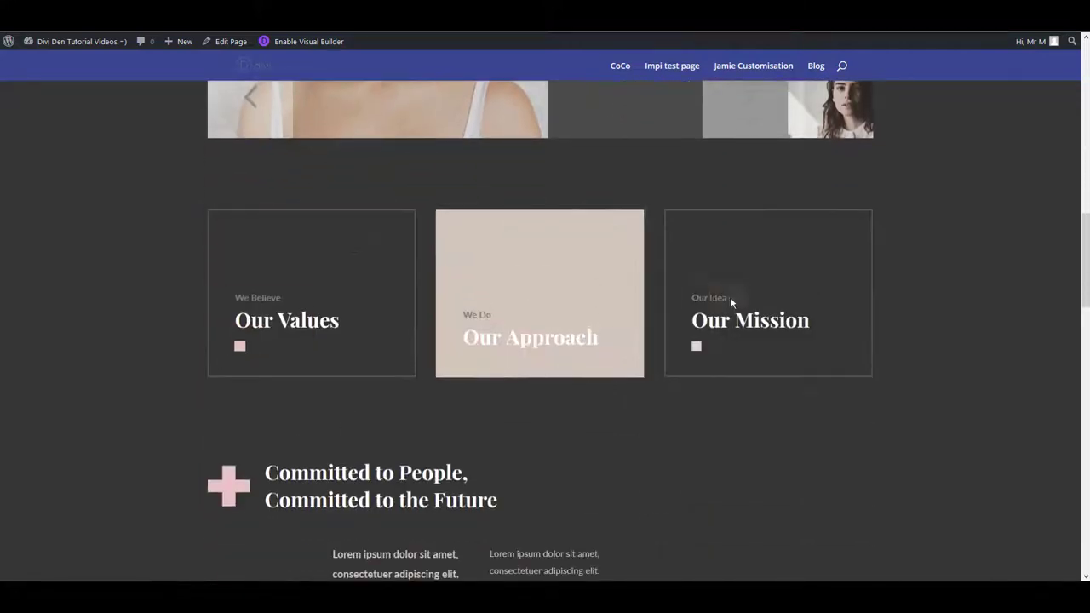
pyautogui.scroll(-9, 727, 305)
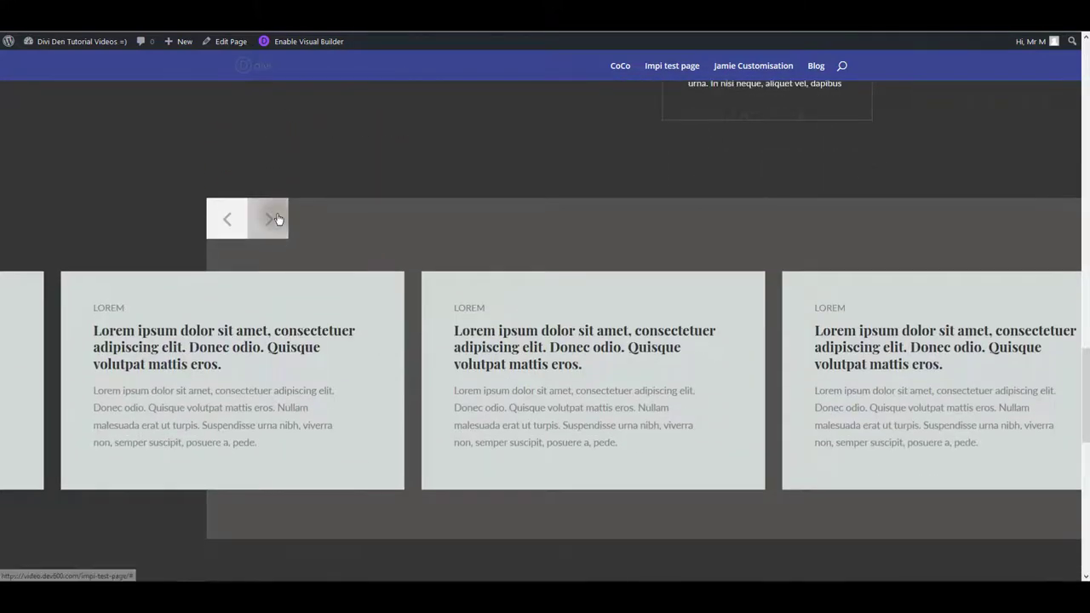
pyautogui.click(275, 219)
pyautogui.scroll(1, 645, 321)
pyautogui.scroll(15, 640, 327)
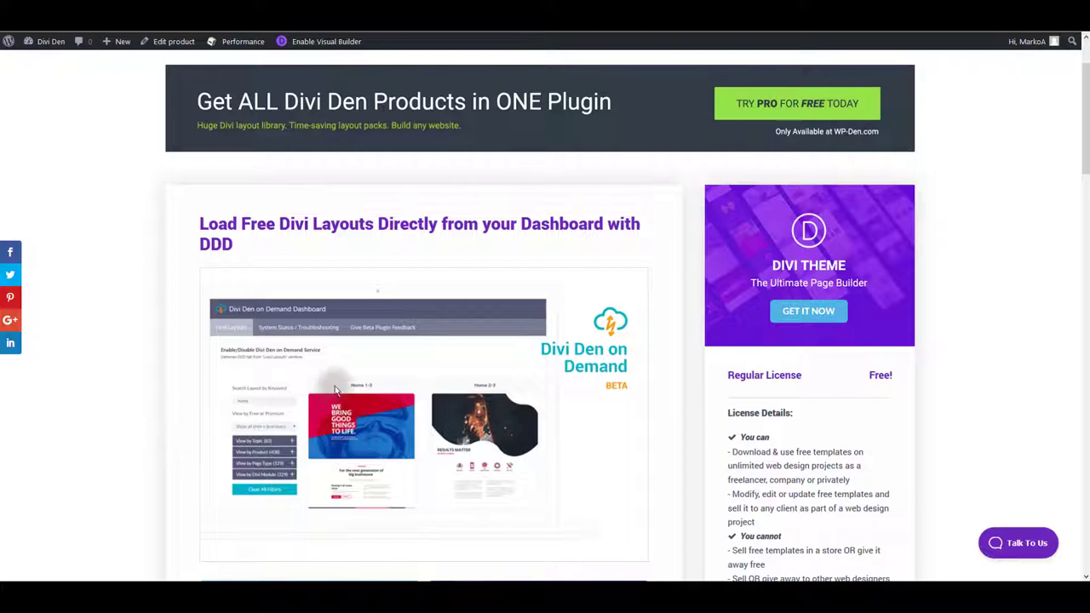
# Step: Download the free Divi Den on Demand plugin from the DDD product page sidebar
pyautogui.scroll(-4, 354, 371)
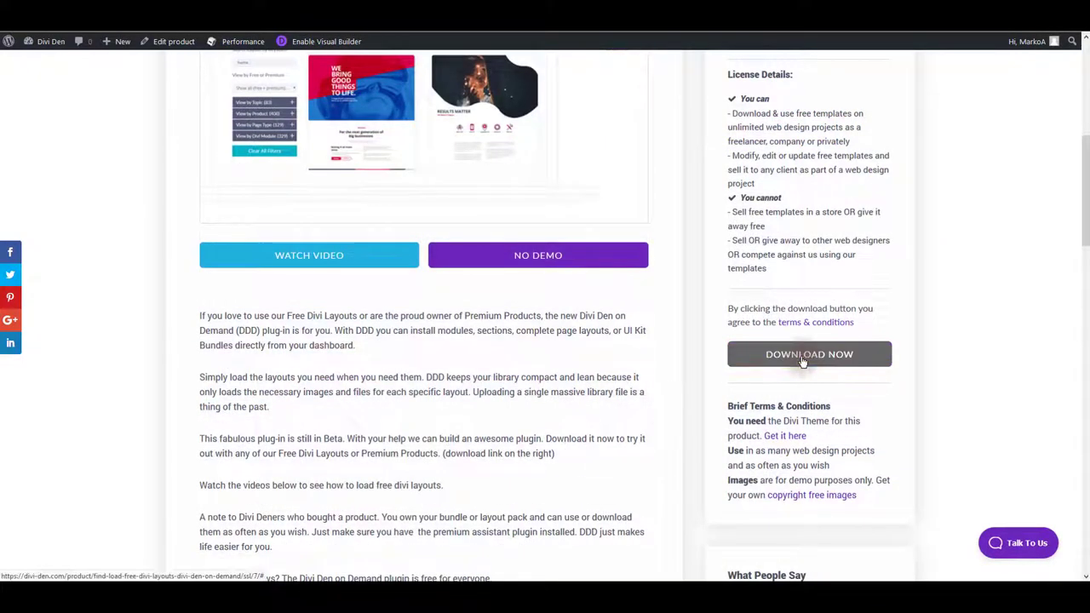
pyautogui.click(801, 362)
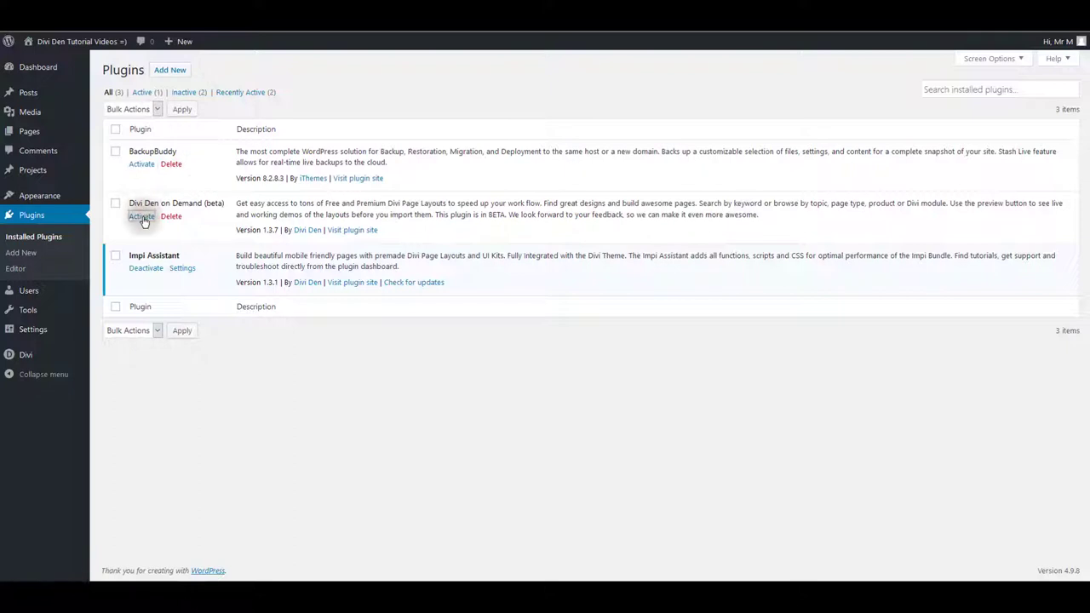
# Step: Activate the Divi Den on Demand (beta) plugin and open its dashboard listing 898 layouts
pyautogui.click(141, 217)
pyautogui.moveTo(62, 332)
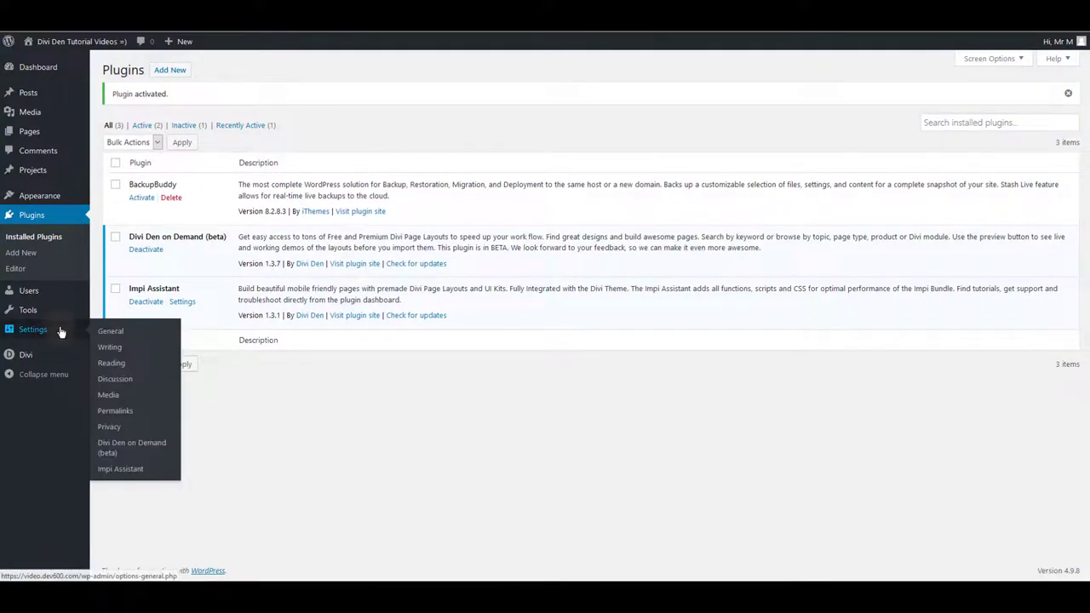
pyautogui.click(145, 452)
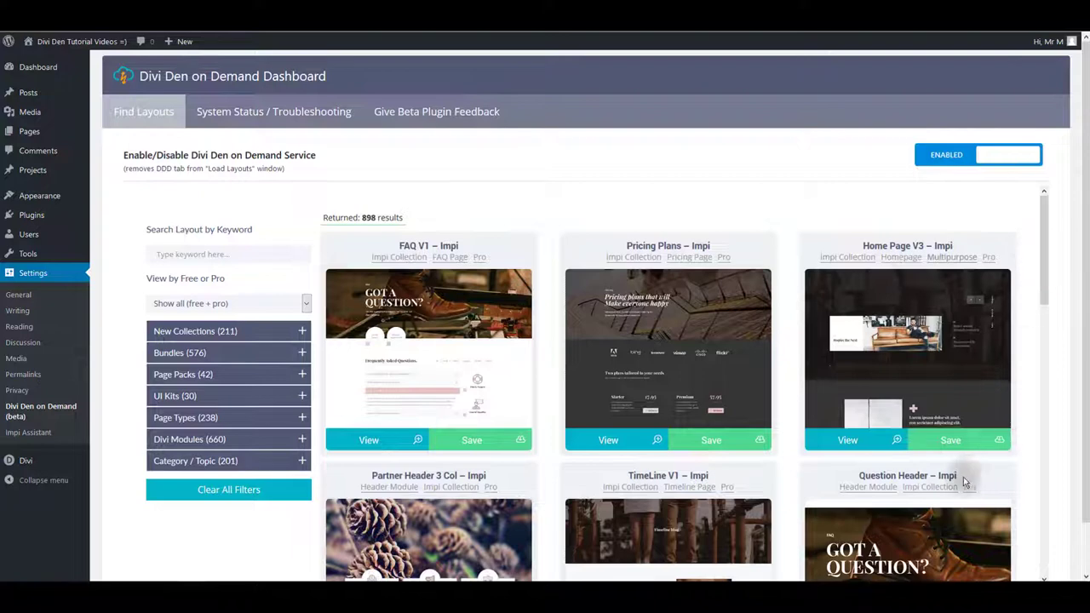
# Step: Filter the New Collections to Impi Collection and save the FAQ V1 – Impi layout
pyautogui.click(220, 331)
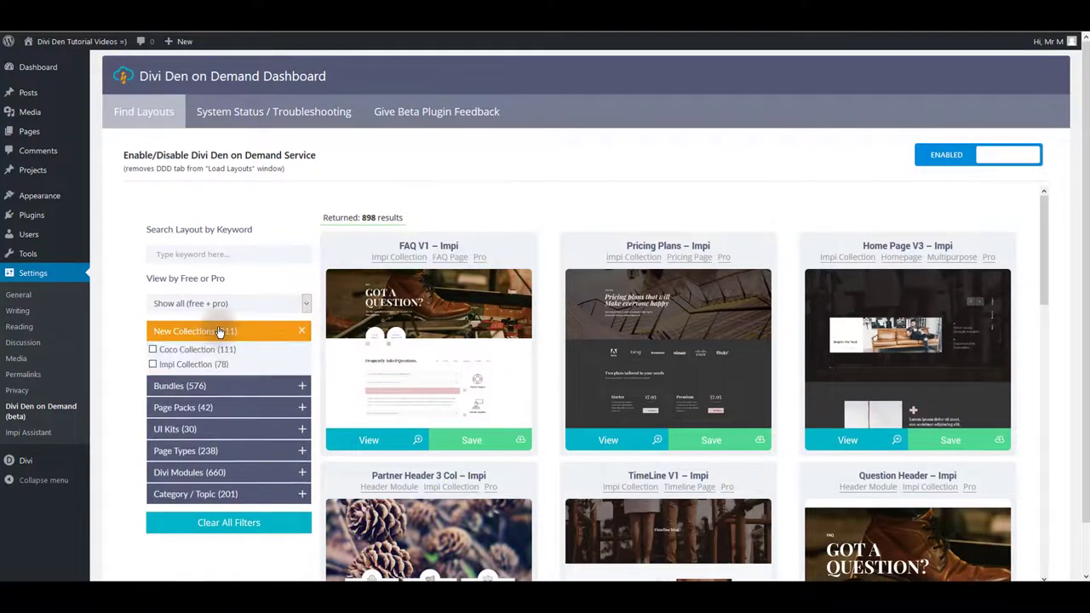
pyautogui.click(171, 366)
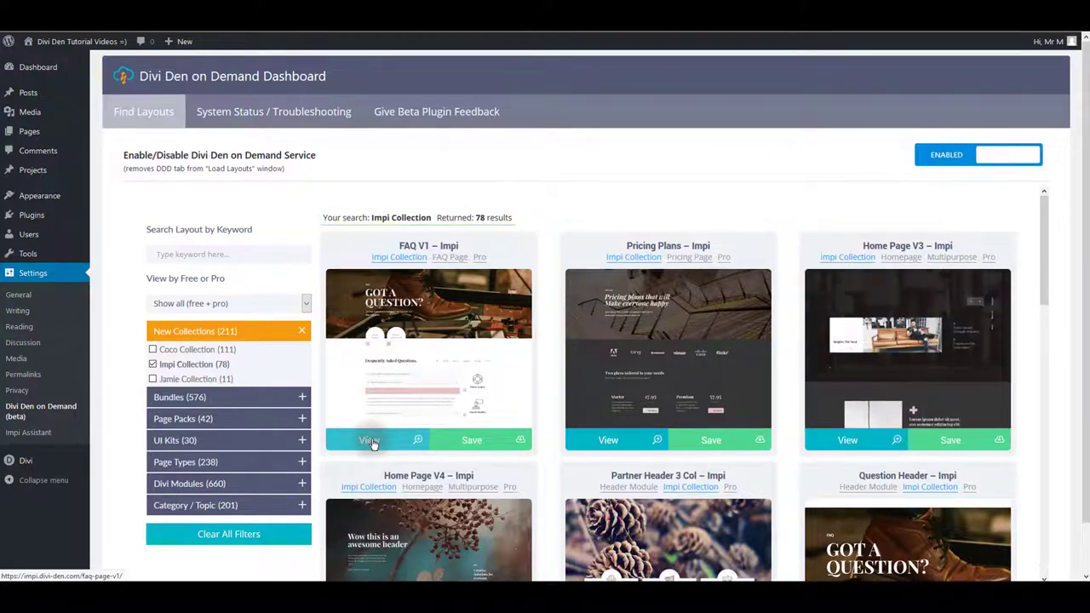
pyautogui.click(491, 444)
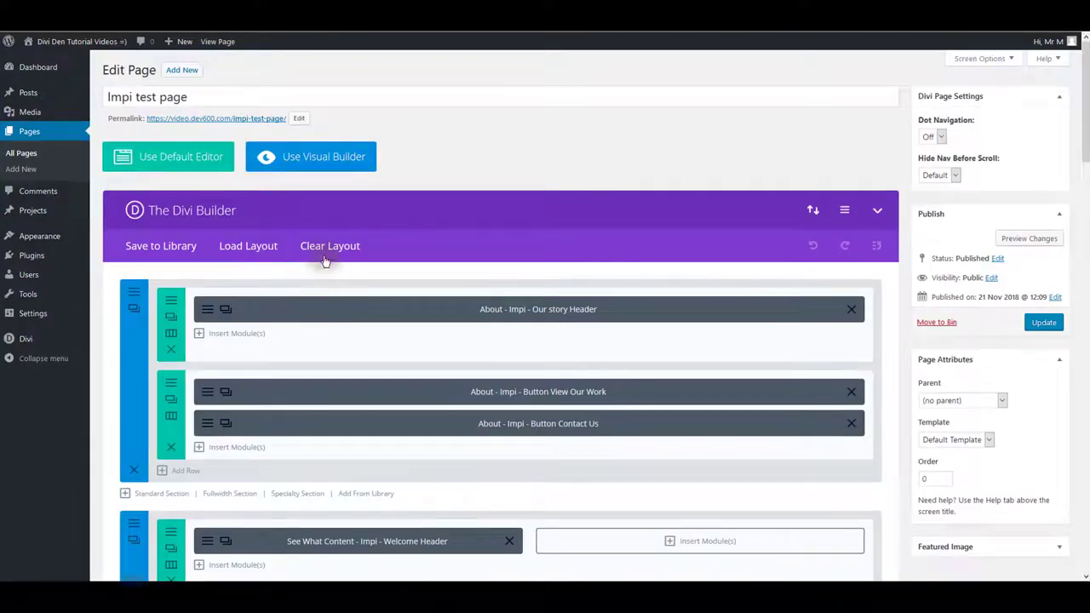
# Step: Clear the test page's layout, then browse the Saved and Divi Den on Demand layouts without loading any
pyautogui.click(324, 247)
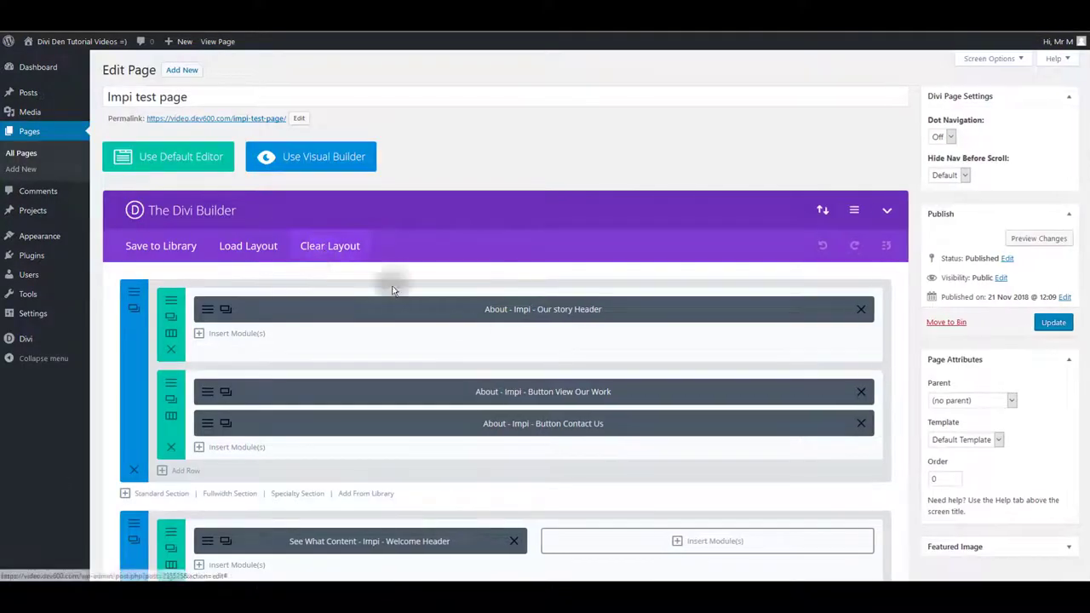
pyautogui.click(571, 397)
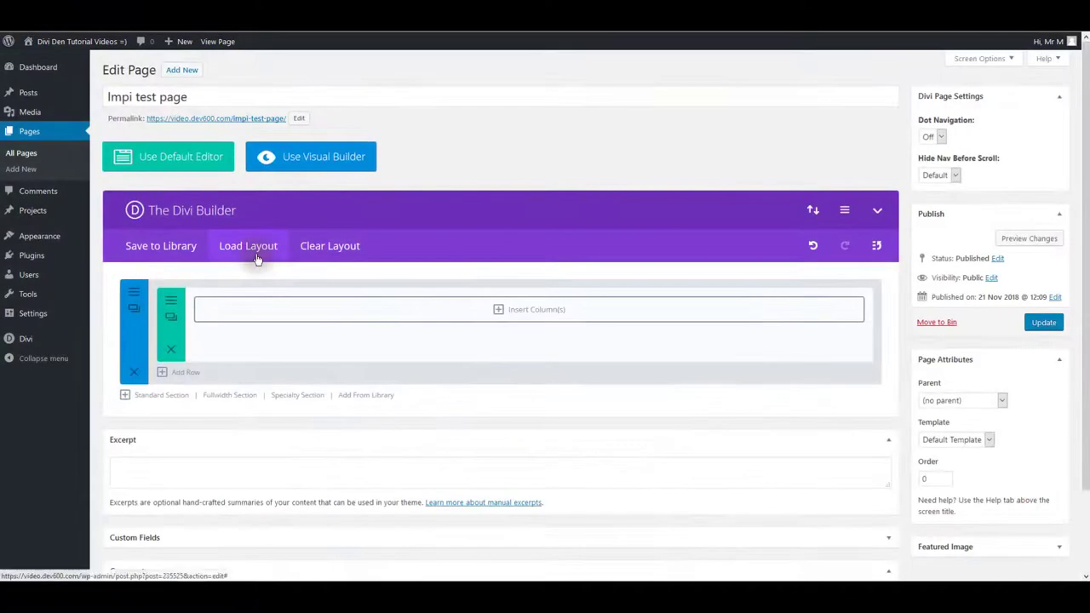
pyautogui.click(256, 248)
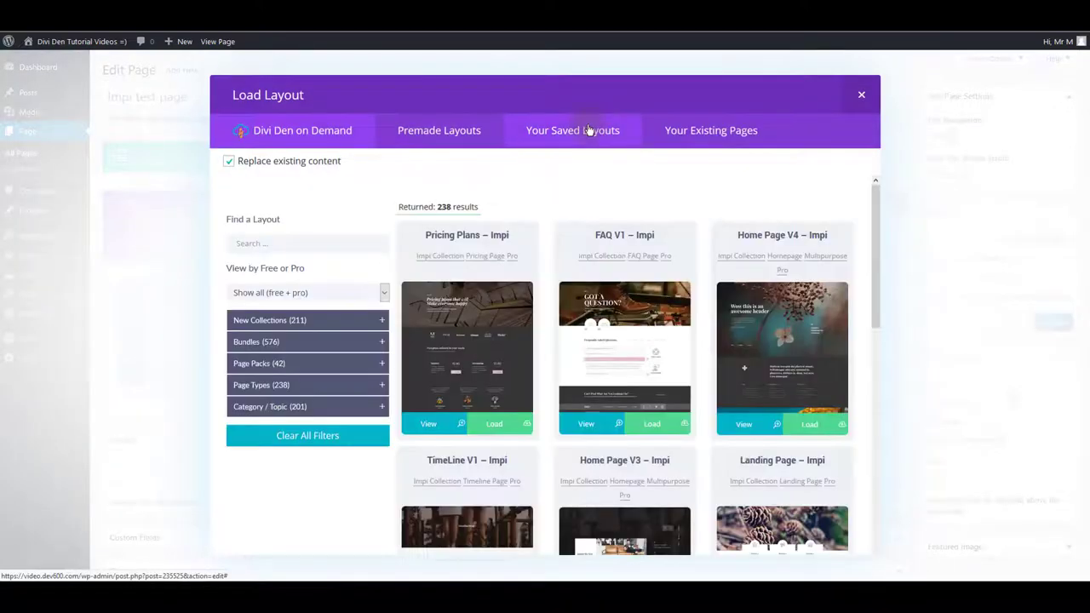
pyautogui.click(588, 130)
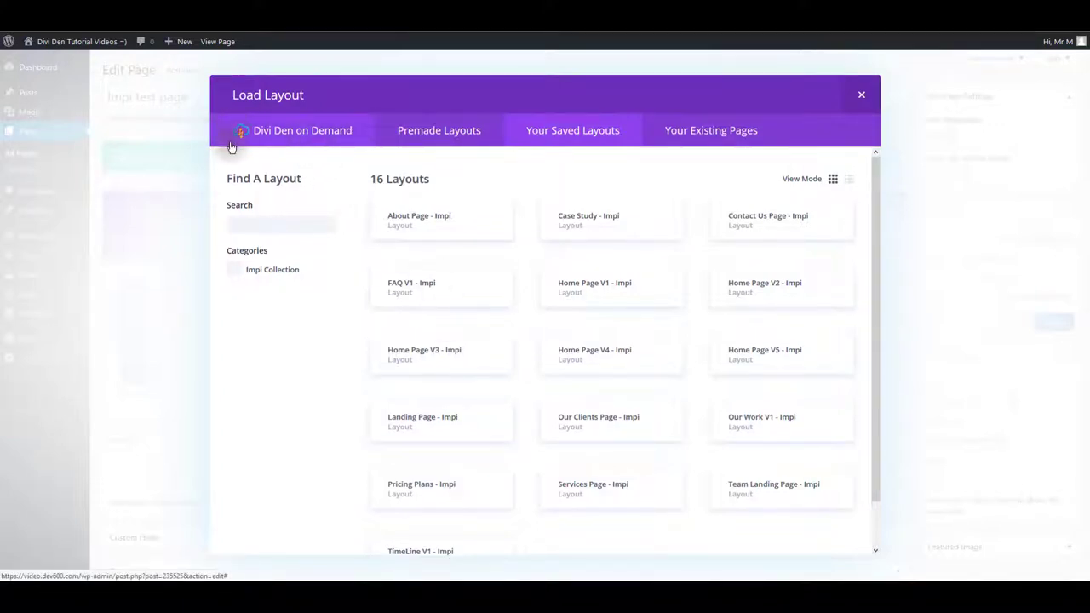
pyautogui.click(282, 132)
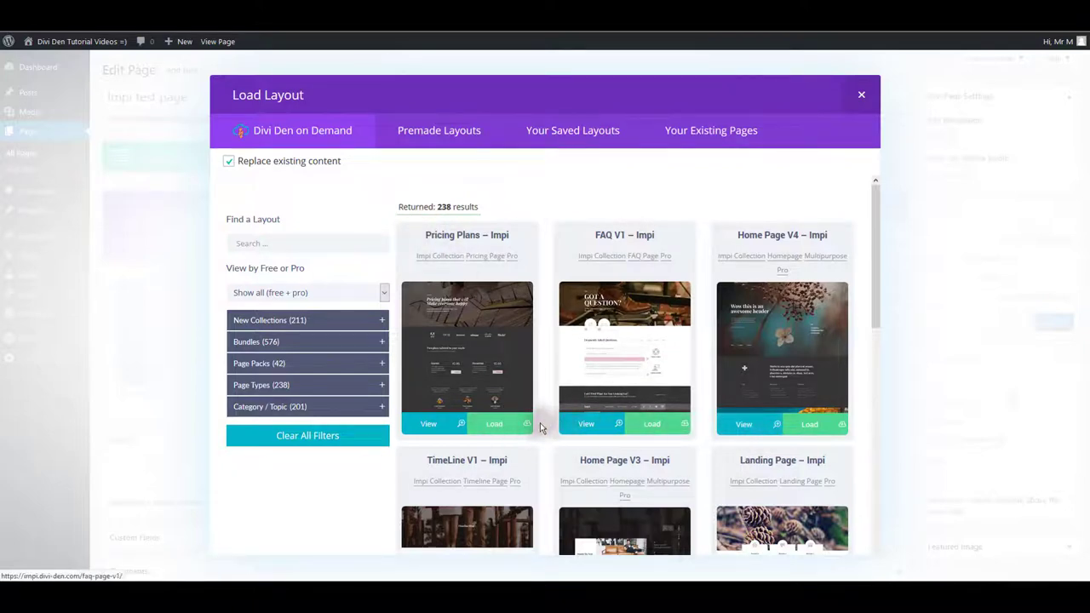
pyautogui.scroll(-4, 699, 391)
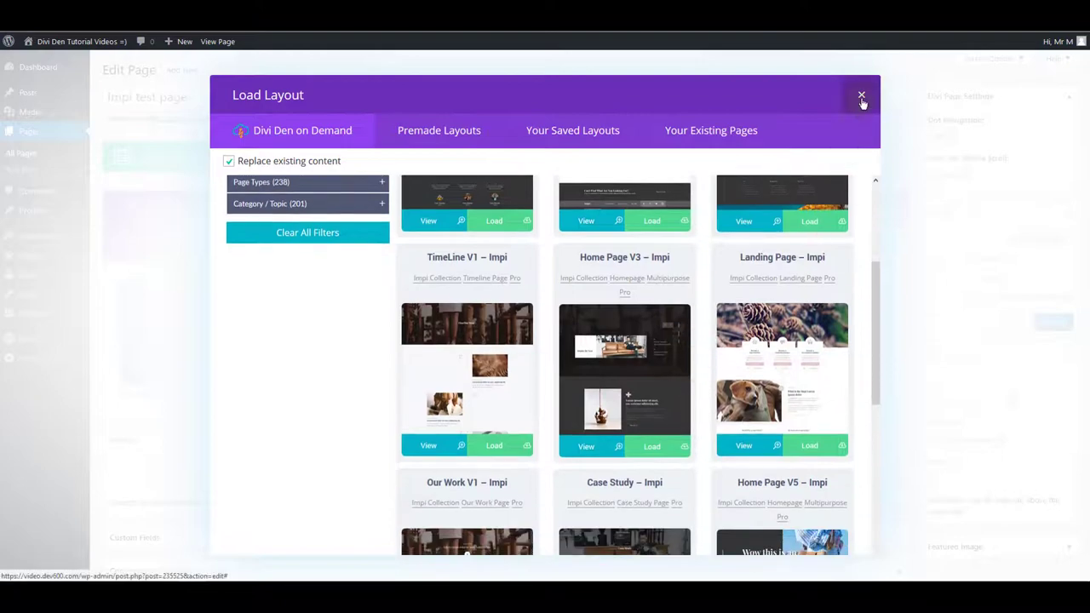
pyautogui.click(861, 94)
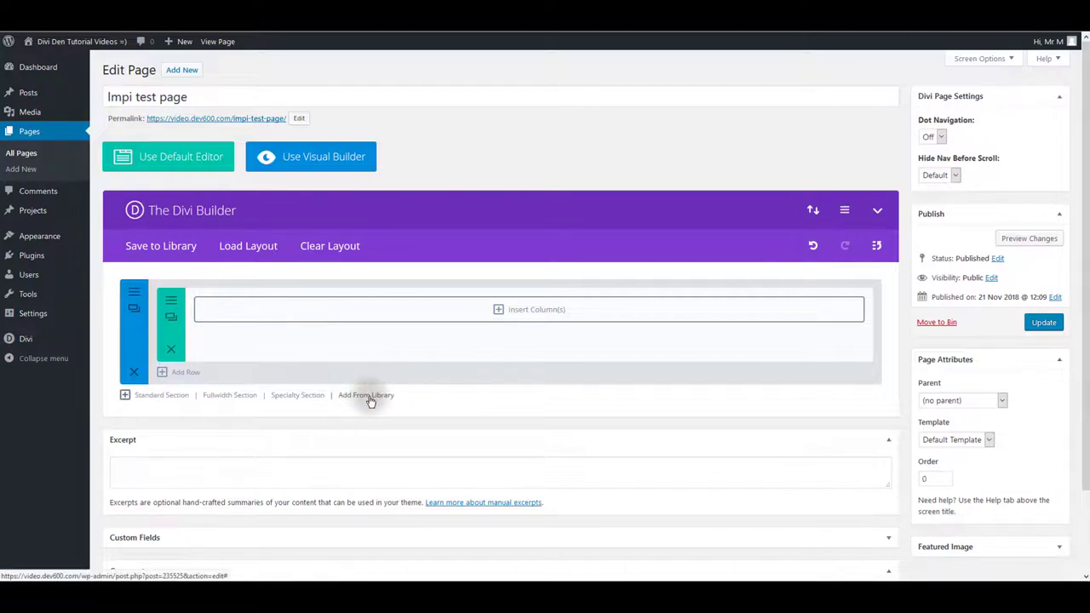
pyautogui.click(369, 397)
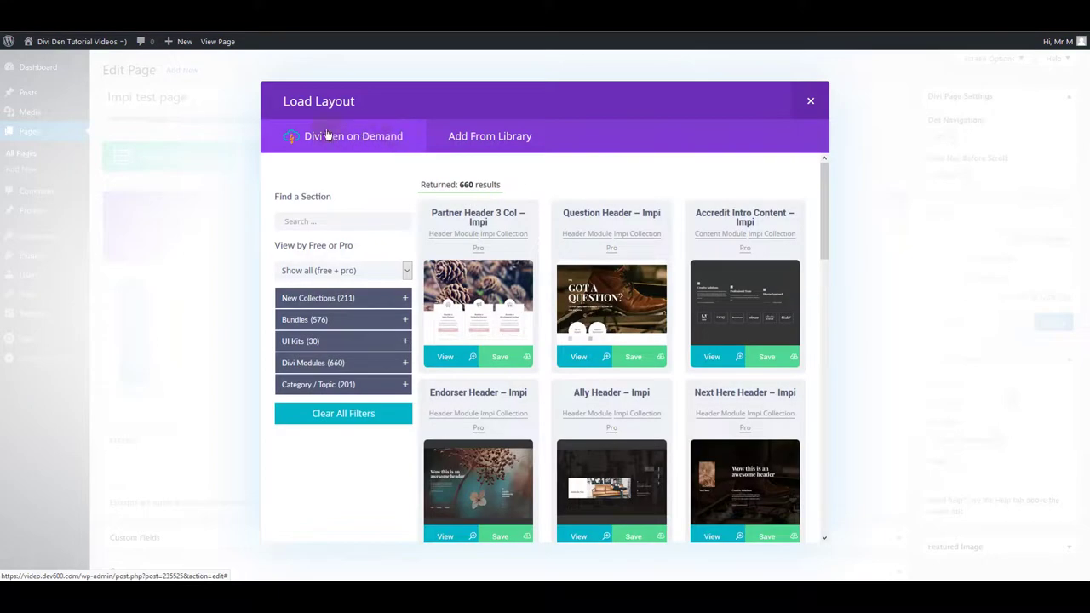
pyautogui.click(810, 101)
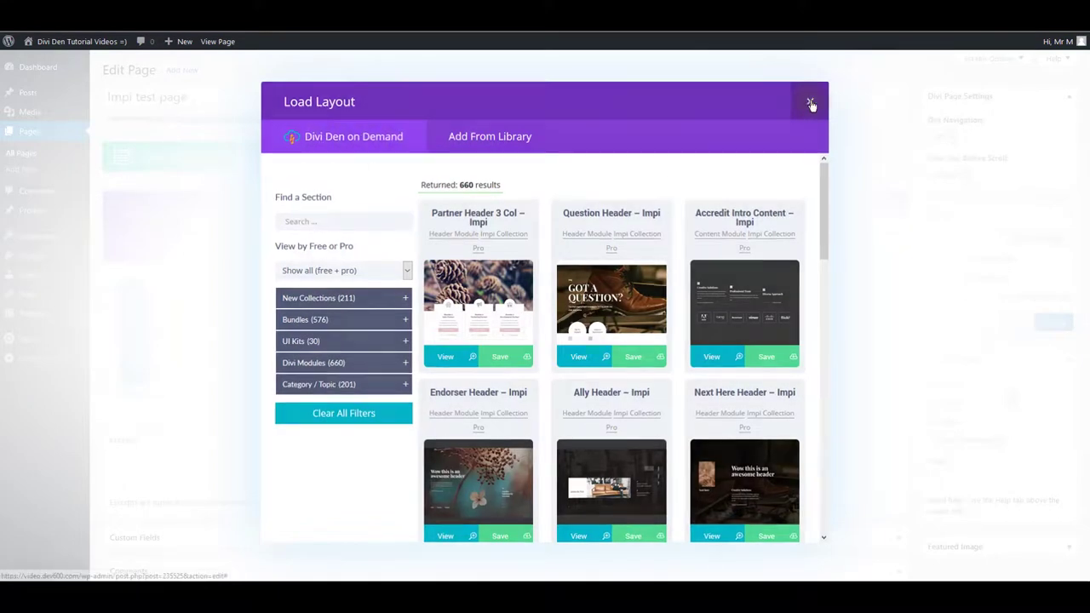